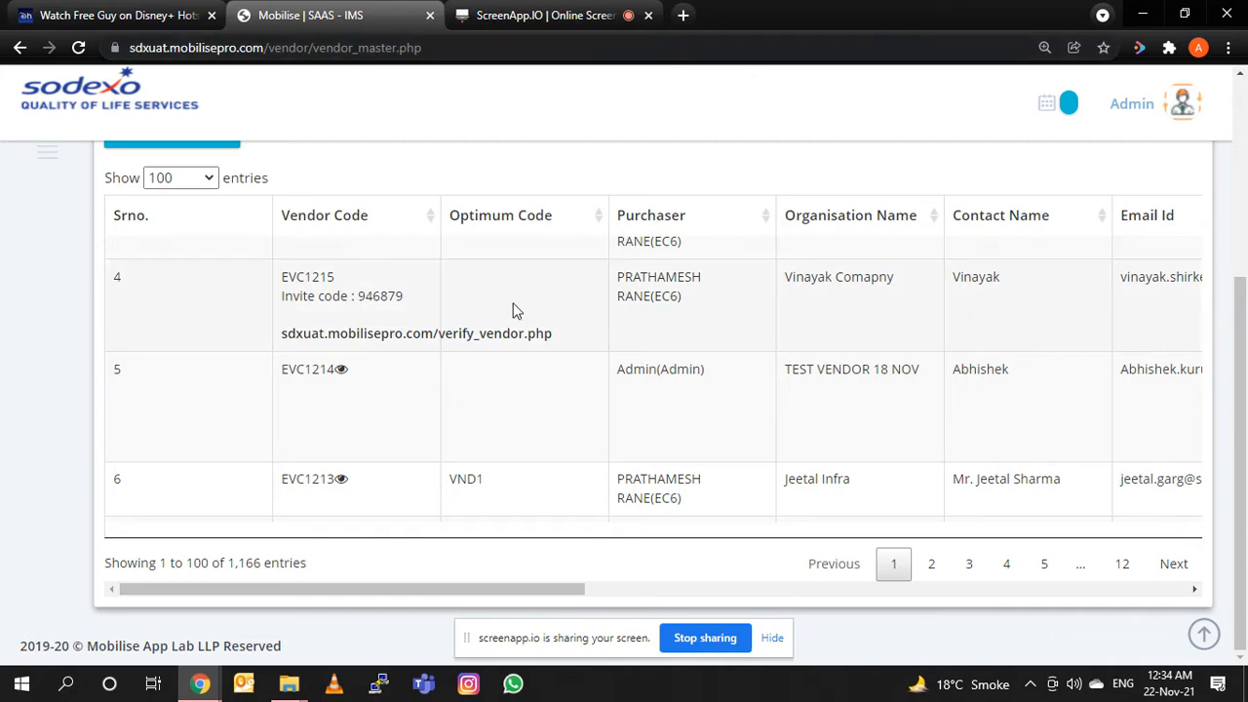
Open the details of the TEST VENDOR 18 NOV record and review its vendor and business information.
{"action": "left_click", "coordinate": [341, 371]}
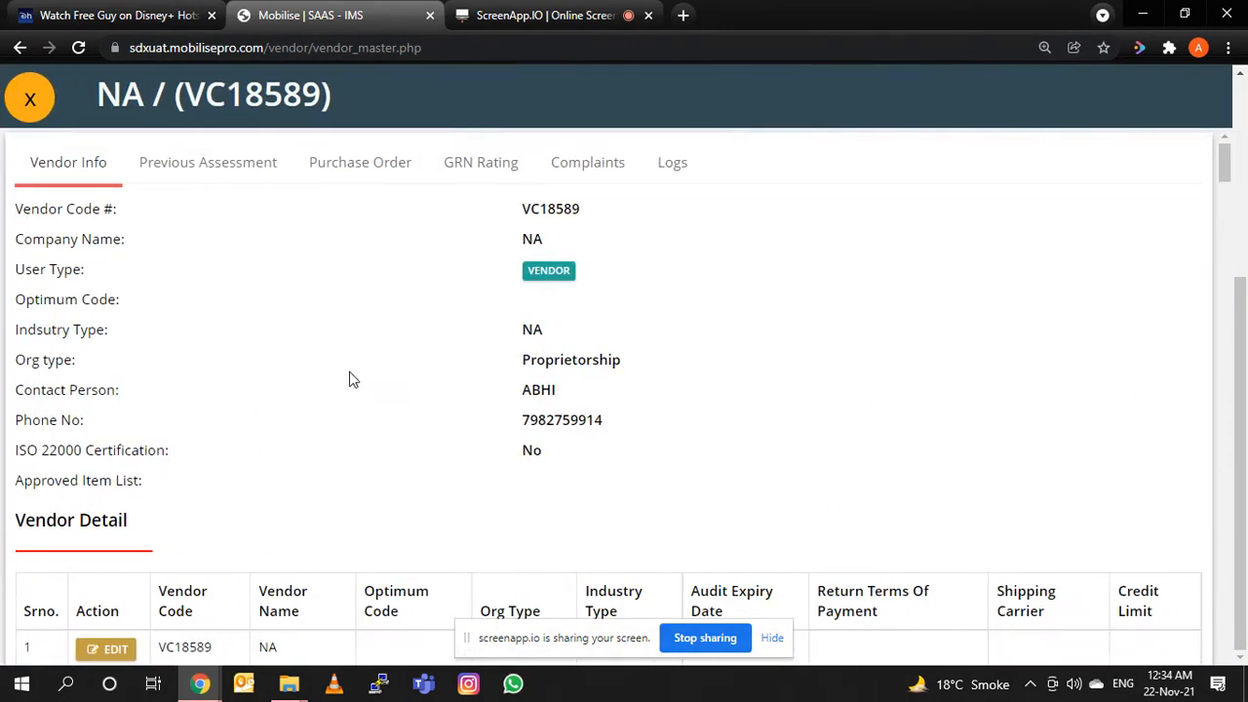
{"action": "scroll", "coordinate": [381, 374], "scroll_direction": "down", "scroll_amount": 9}
{"action": "scroll", "coordinate": [381, 374], "scroll_direction": "down", "scroll_amount": 5}
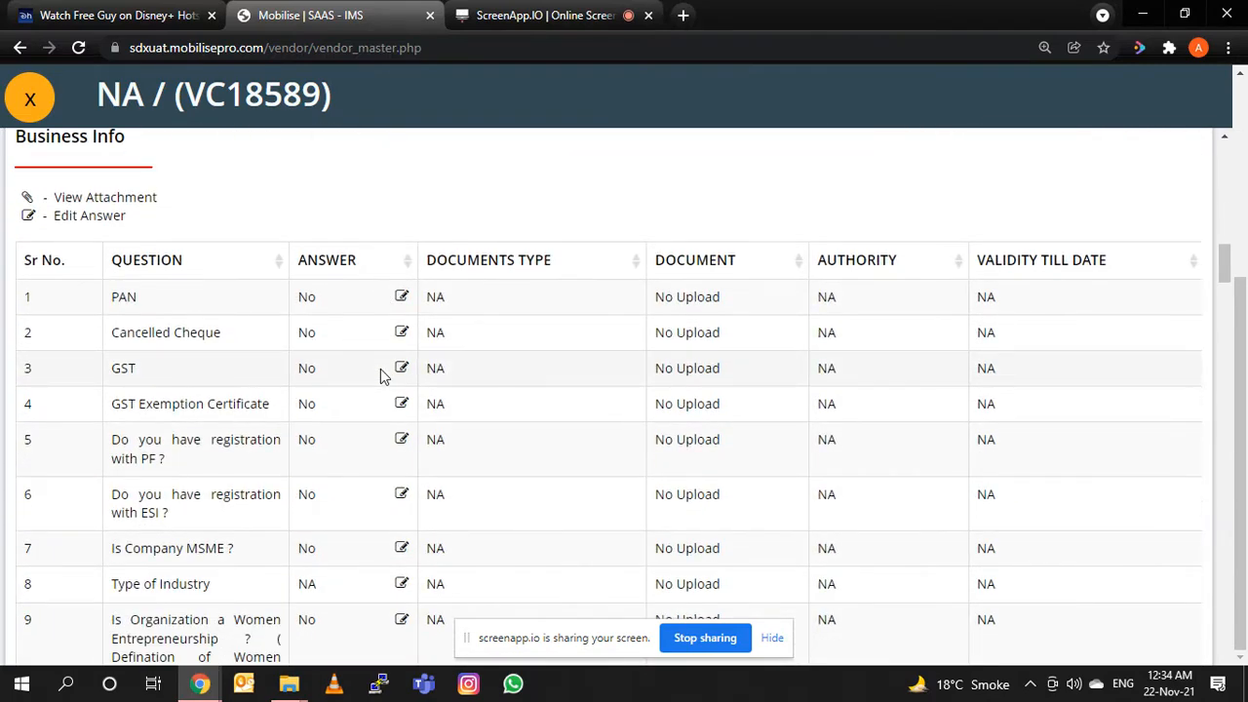
{"action": "scroll", "coordinate": [381, 376], "scroll_direction": "down", "scroll_amount": 5}
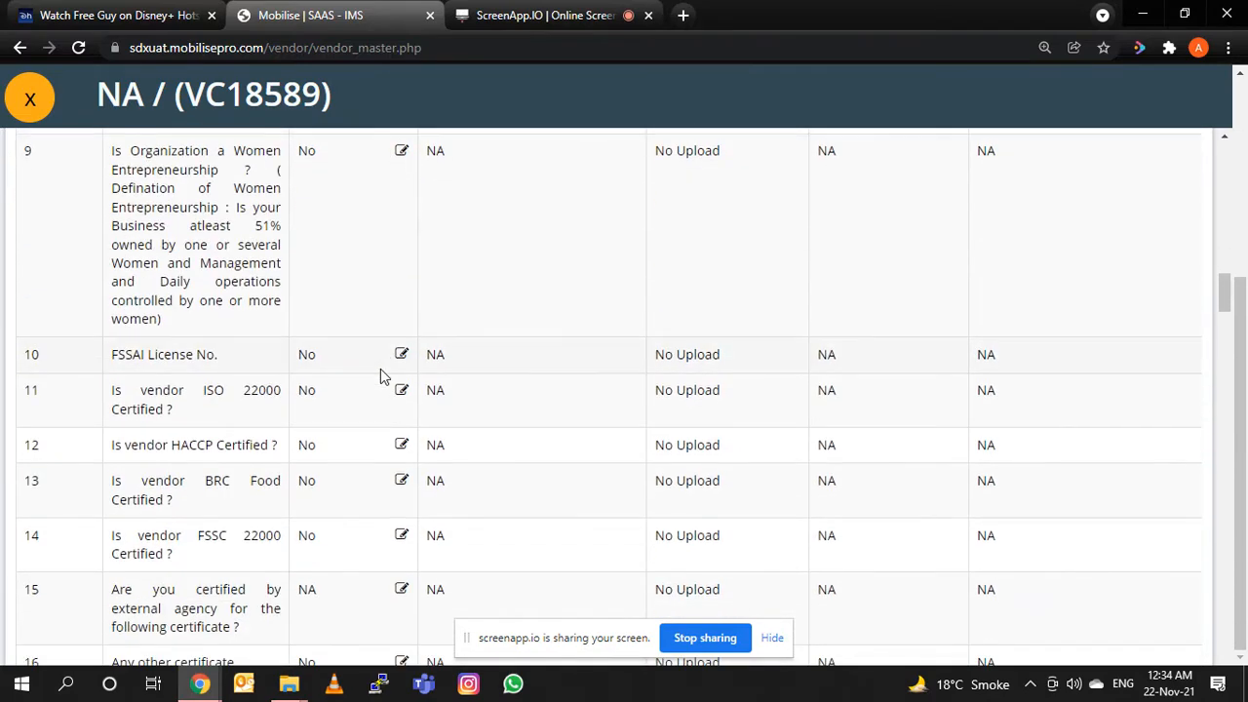
{"action": "scroll", "coordinate": [380, 369], "scroll_direction": "up", "scroll_amount": 20}
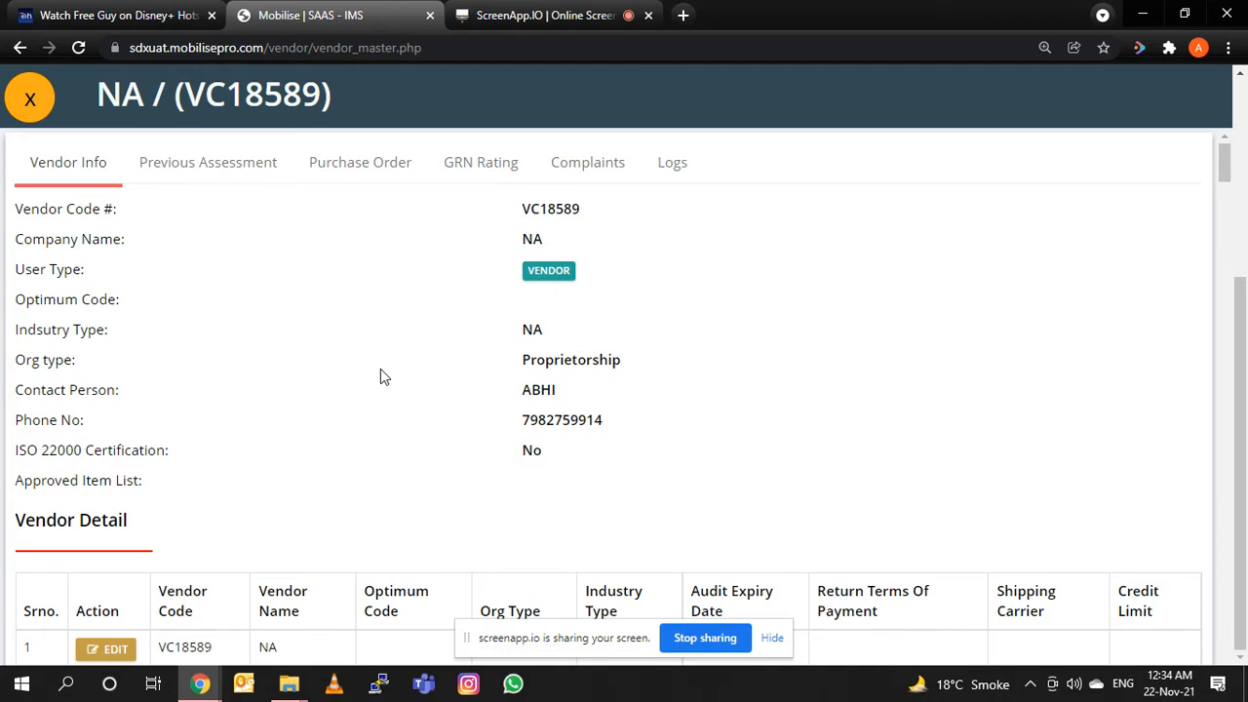
Review the vendor's previous assessment, including the category score summary and the HSE and CCA question lists.
{"action": "left_click", "coordinate": [228, 184]}
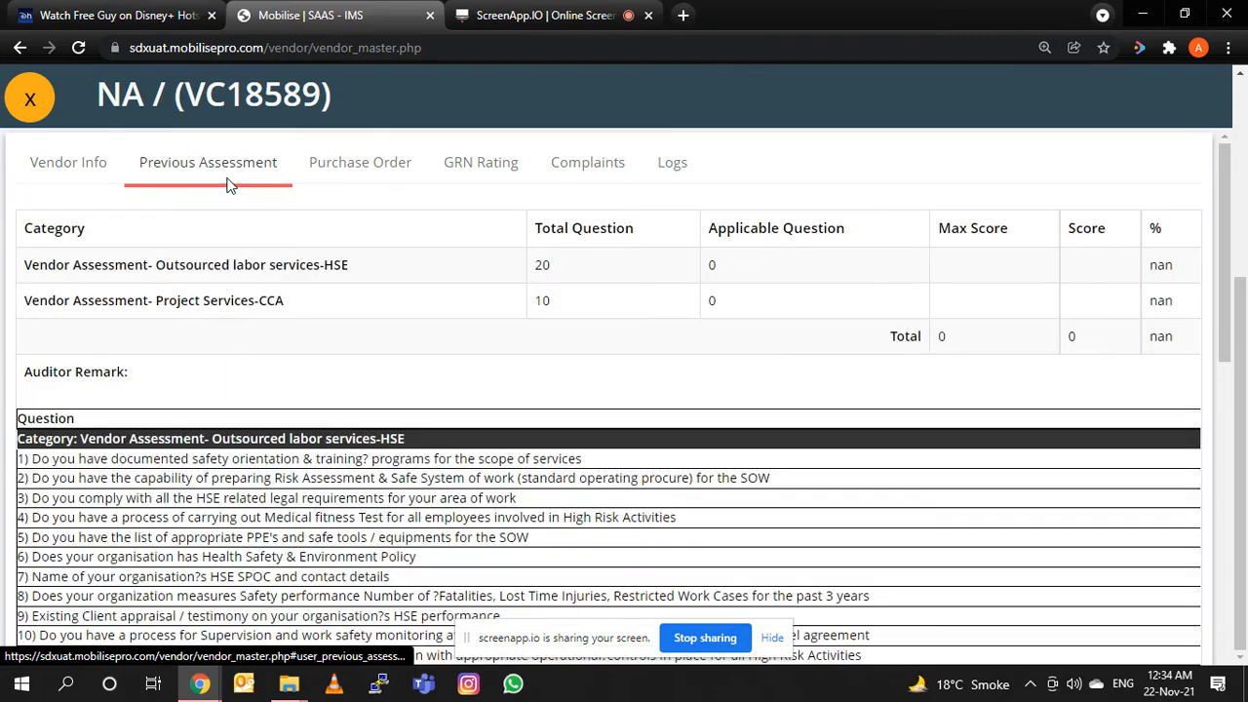
{"action": "scroll", "coordinate": [540, 386], "scroll_direction": "down", "scroll_amount": 1}
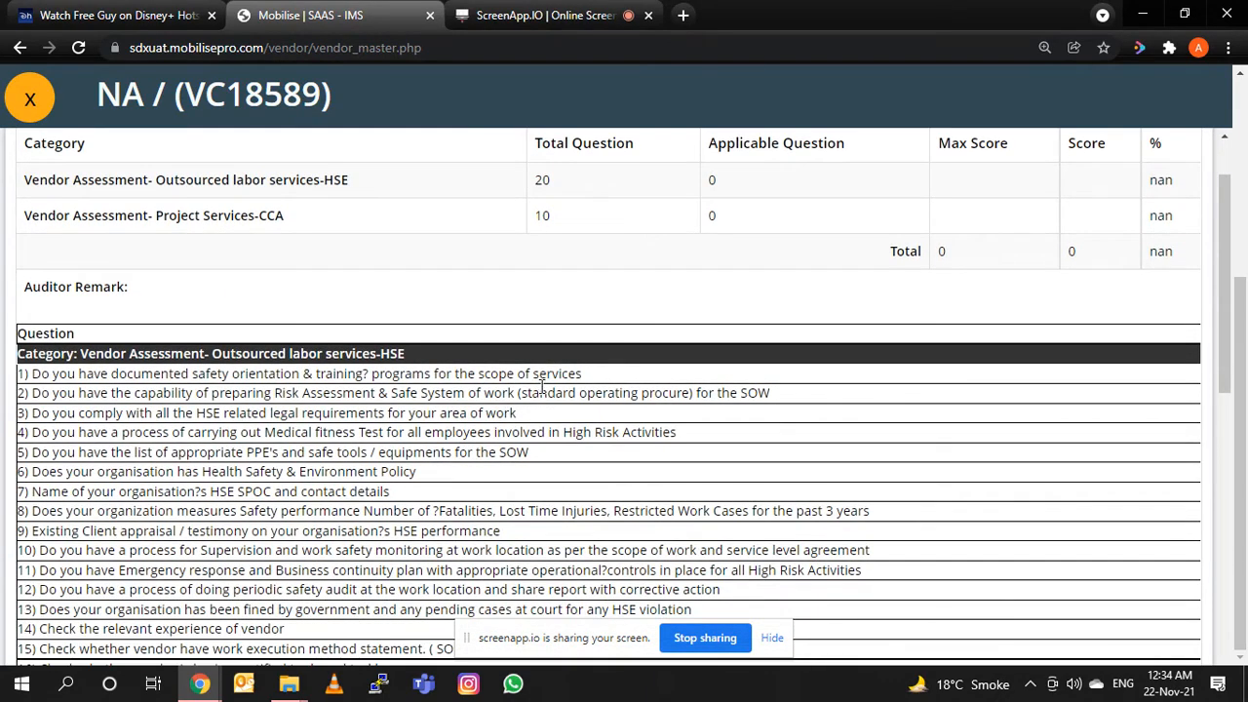
{"action": "scroll", "coordinate": [540, 386], "scroll_direction": "up", "scroll_amount": 1}
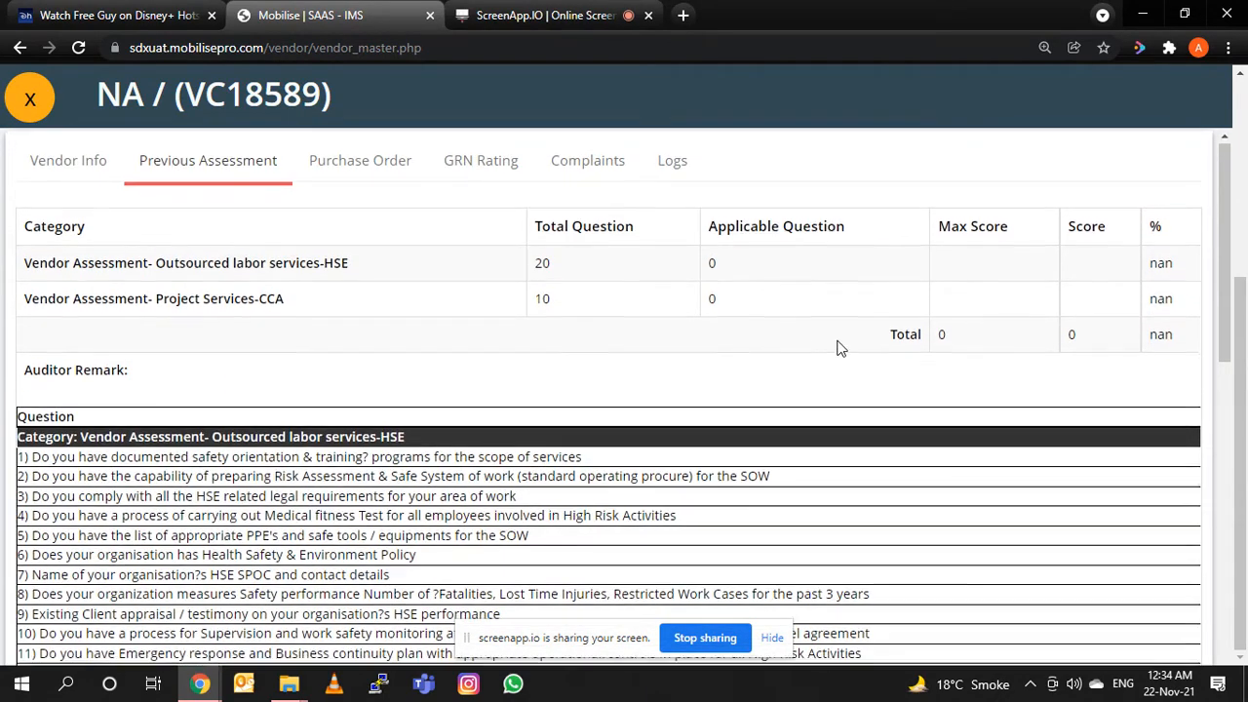
{"action": "scroll", "coordinate": [840, 348], "scroll_direction": "down", "scroll_amount": 5}
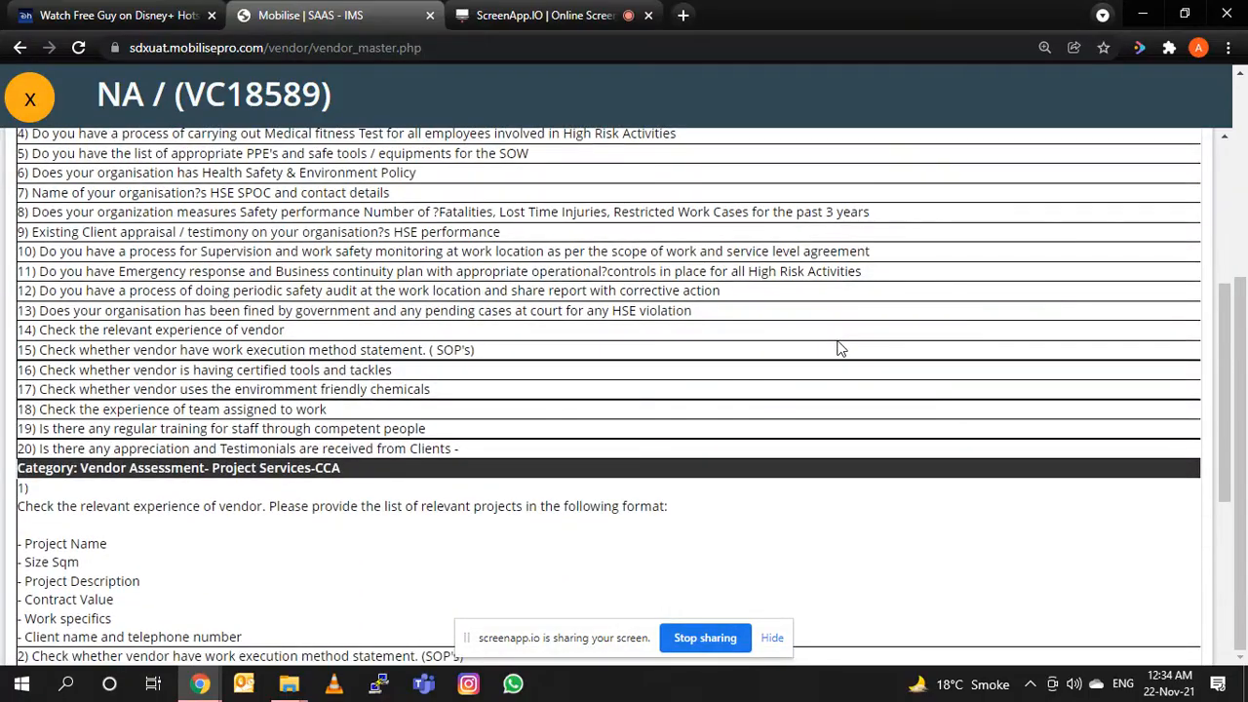
{"action": "scroll", "coordinate": [840, 348], "scroll_direction": "down", "scroll_amount": 5}
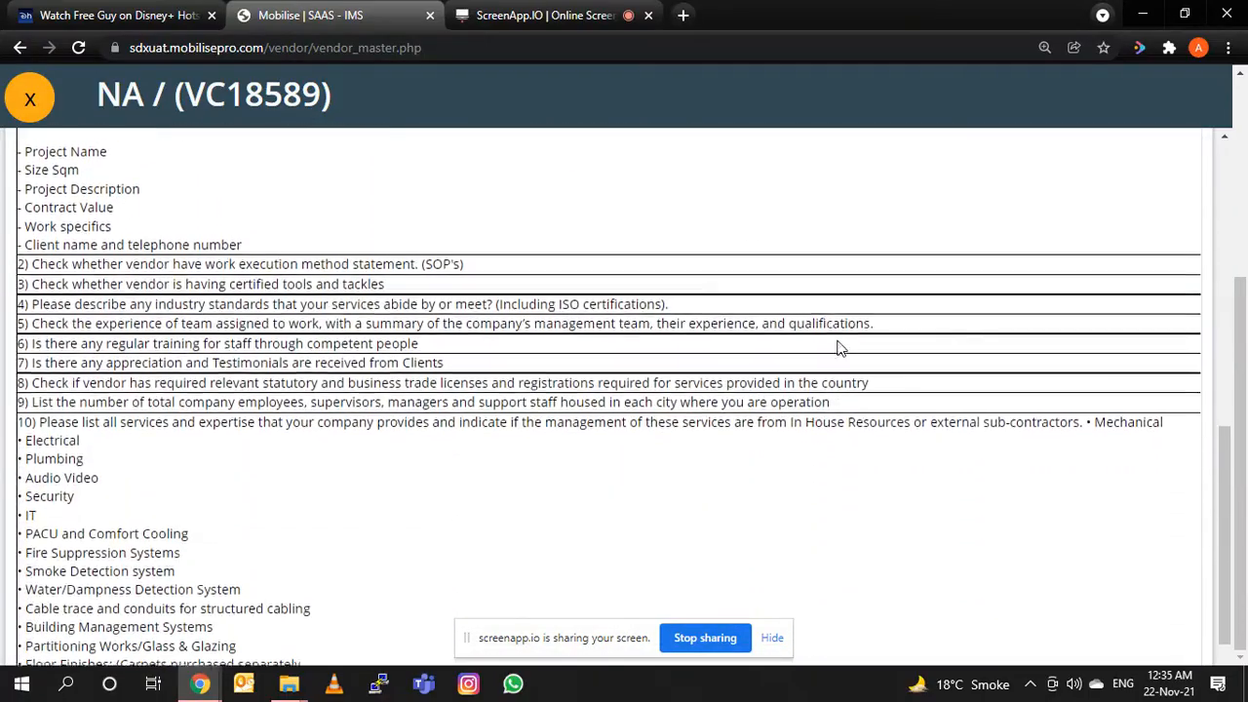
{"action": "scroll", "coordinate": [841, 348], "scroll_direction": "down", "scroll_amount": 3}
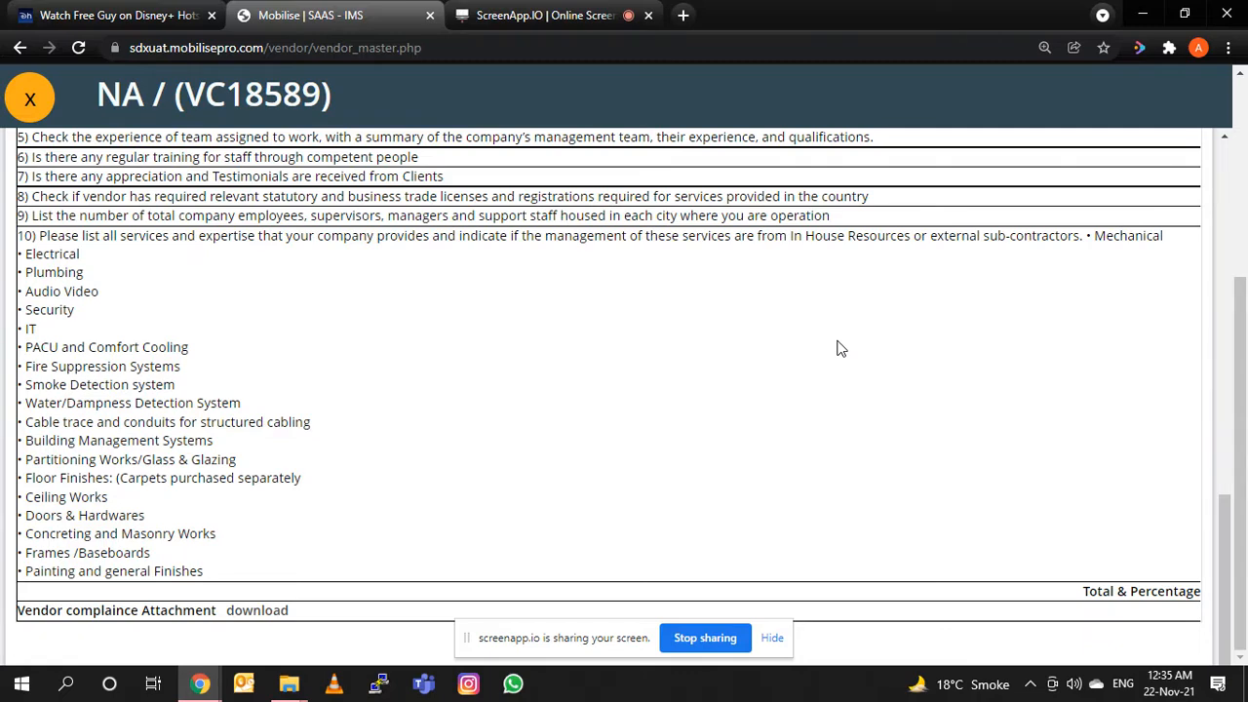
{"action": "key", "text": "ctrl+minus"}
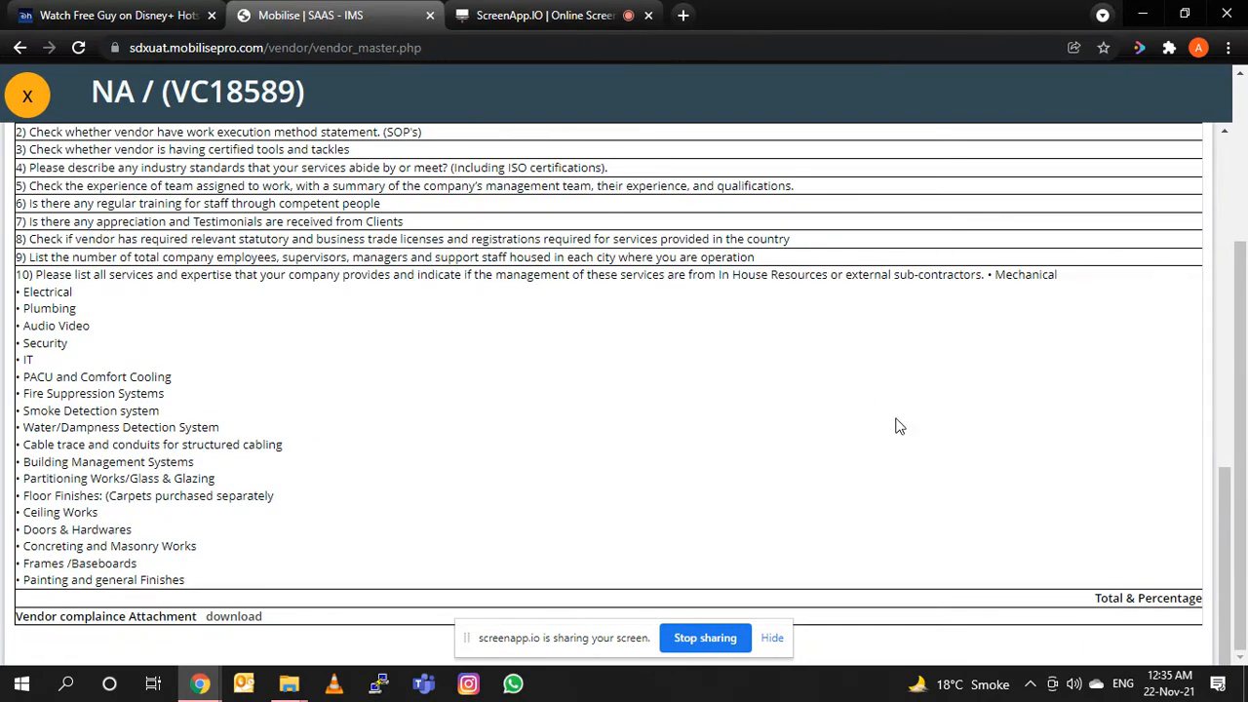
{"action": "scroll", "coordinate": [899, 426], "scroll_direction": "up", "scroll_amount": 7}
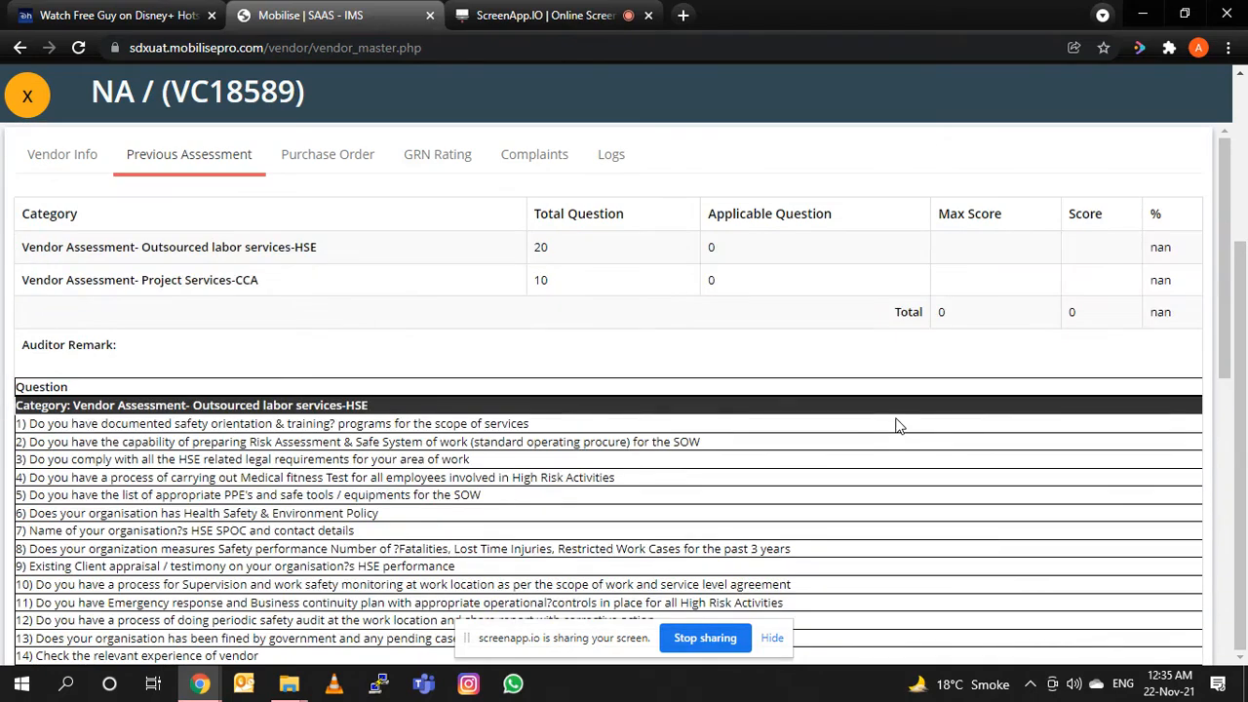
{"action": "scroll", "coordinate": [898, 426], "scroll_direction": "down", "scroll_amount": 10}
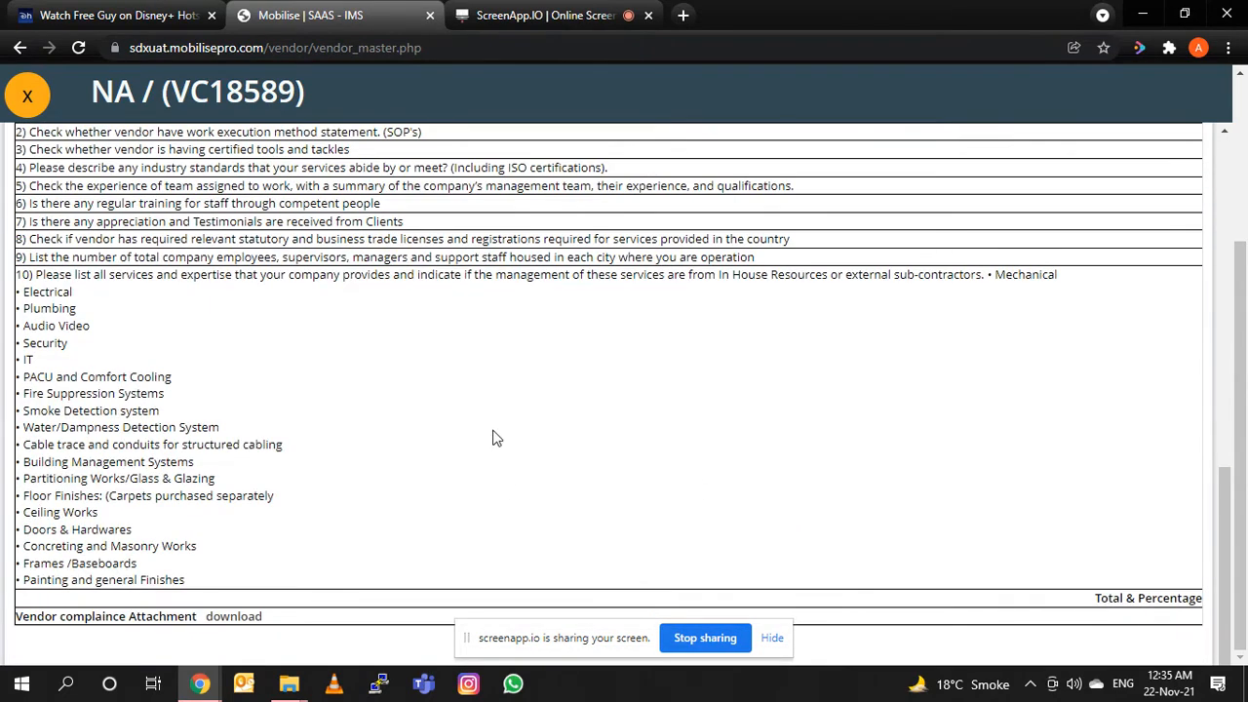
Download the vendor compliance attachment and close the vendor record.
{"action": "left_click", "coordinate": [221, 618]}
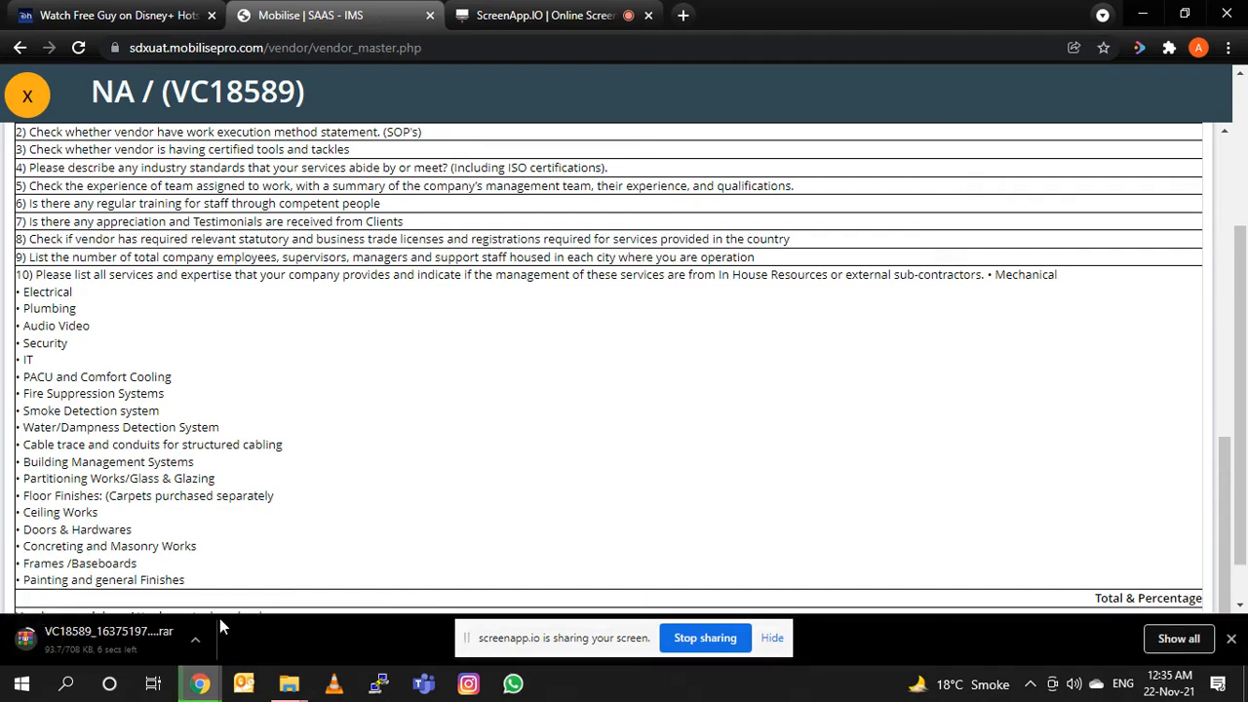
{"action": "left_click", "coordinate": [1230, 637]}
{"action": "scroll", "coordinate": [543, 527], "scroll_direction": "up", "scroll_amount": 10}
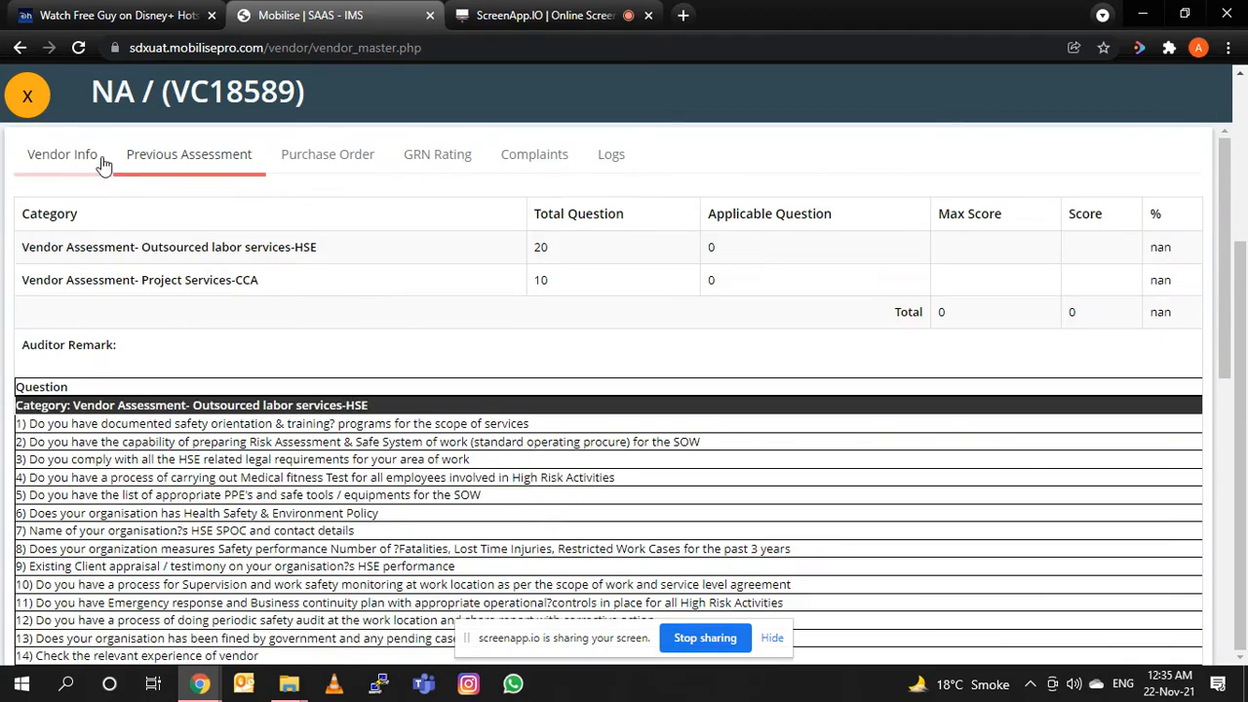
{"action": "left_click", "coordinate": [27, 94]}
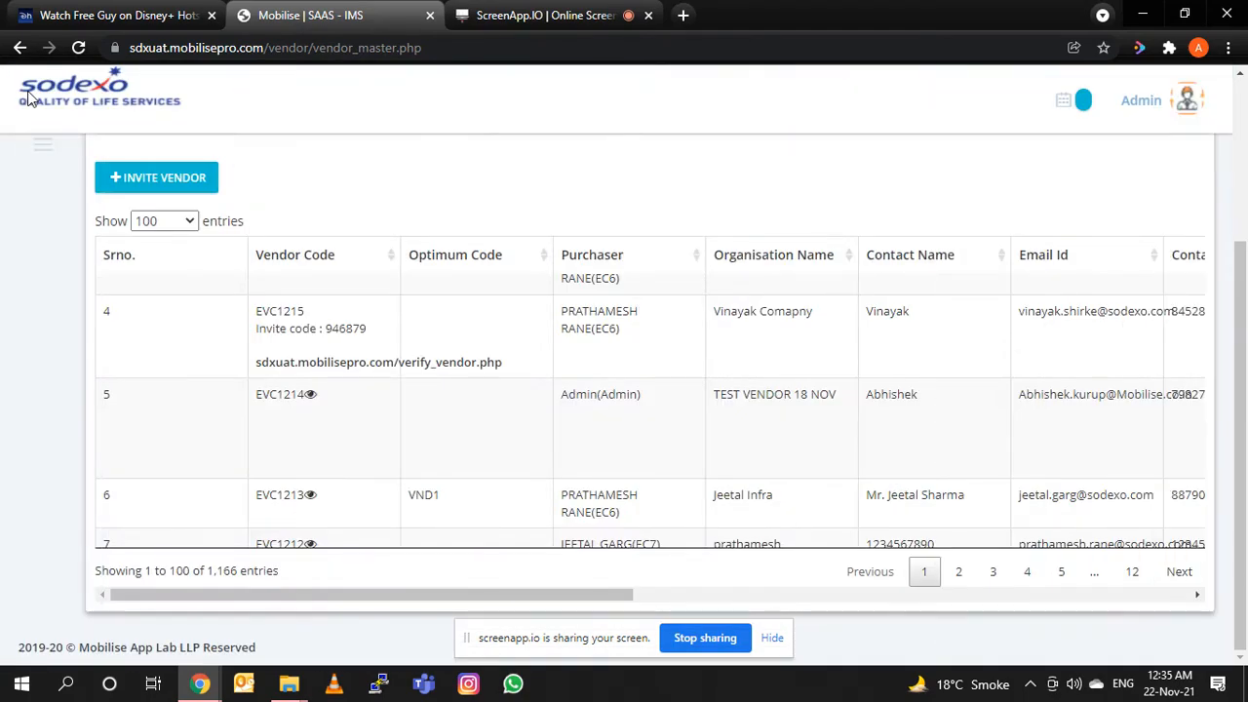
Find vendor EVC1172 in the vendor list and open the vendor approval form of its record.
{"action": "key", "text": "ctrl+f"}
{"action": "type", "text": "EVC1172"}
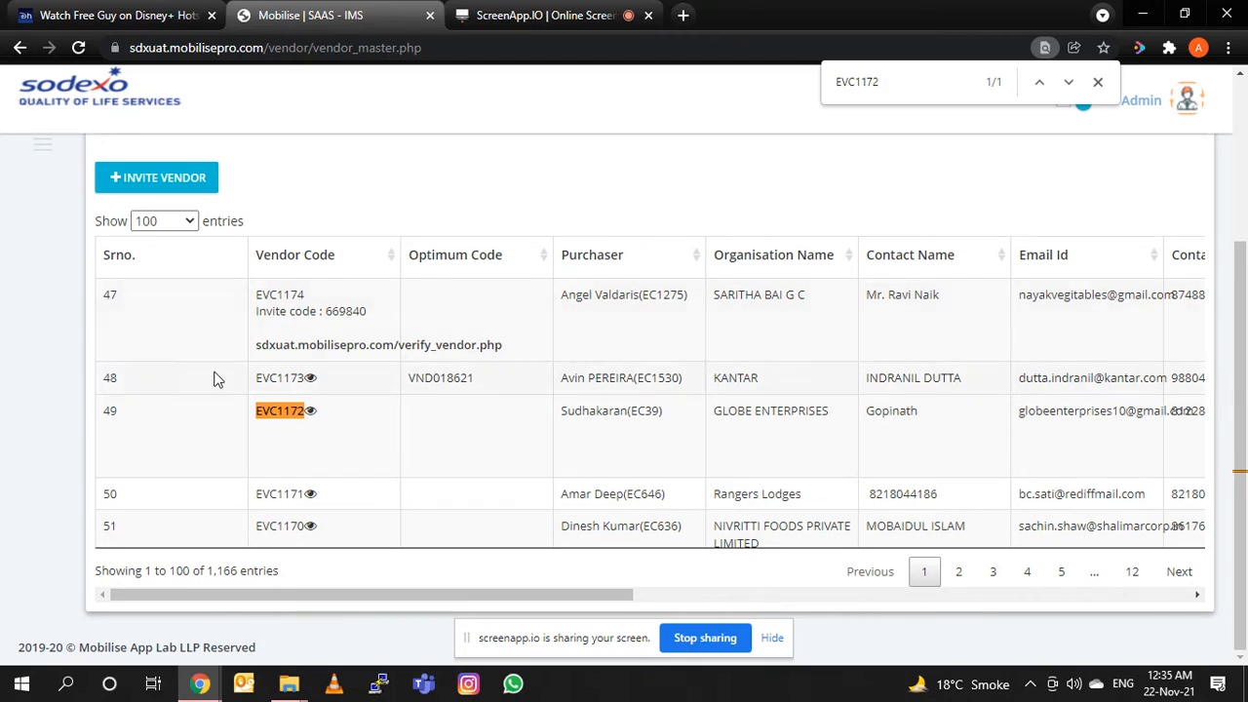
{"action": "left_click", "coordinate": [310, 410]}
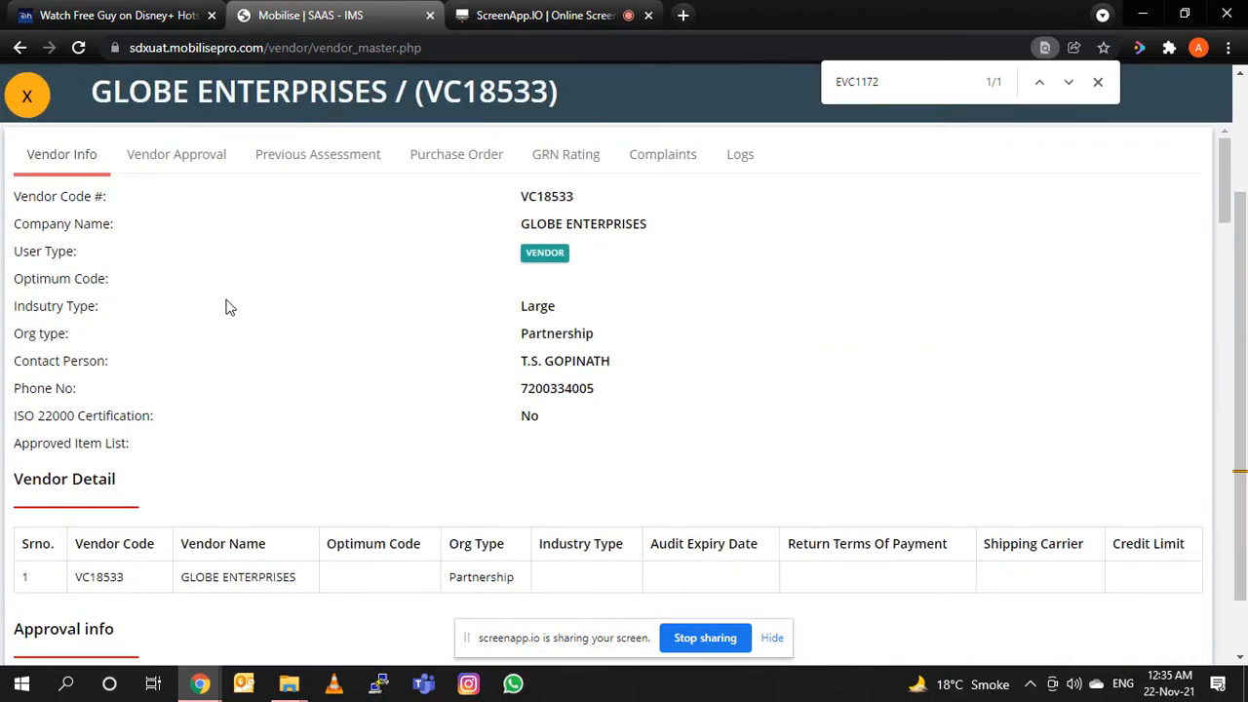
{"action": "left_click", "coordinate": [175, 158]}
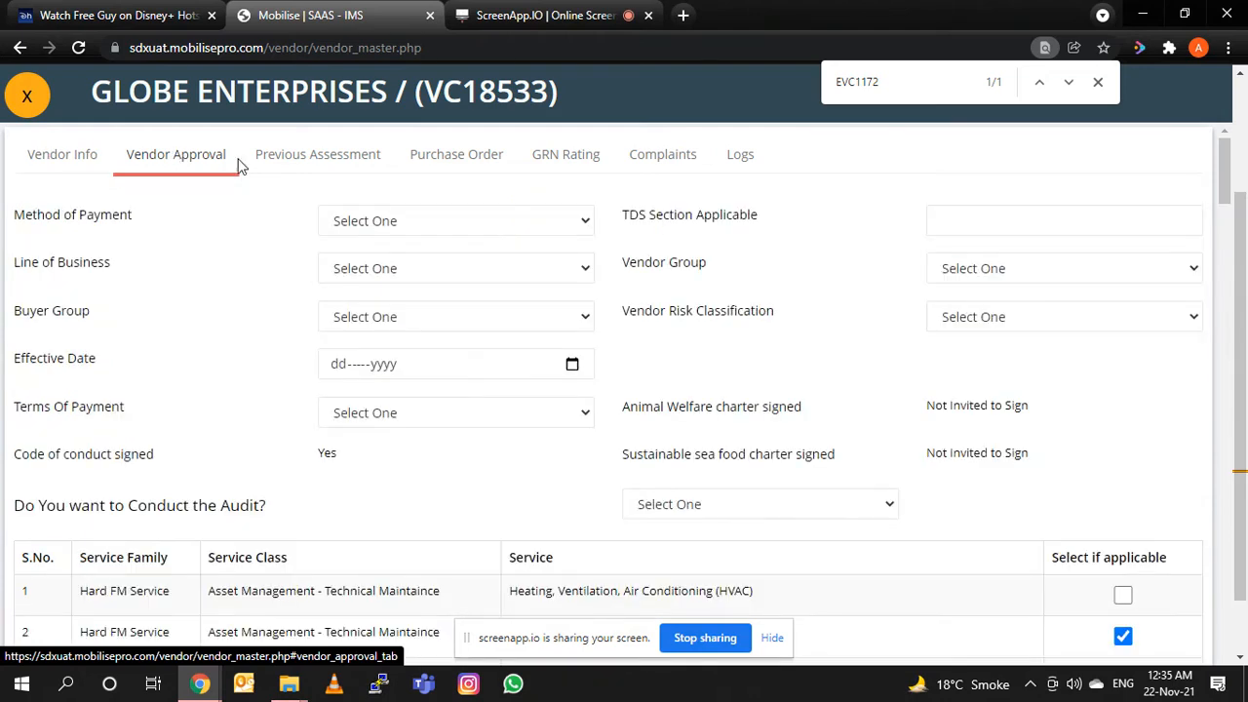
Set the method of payment to Cheque, the line of business to Non-Food and the buyer group to FM.
{"action": "left_click", "coordinate": [425, 224]}
{"action": "left_click", "coordinate": [419, 265]}
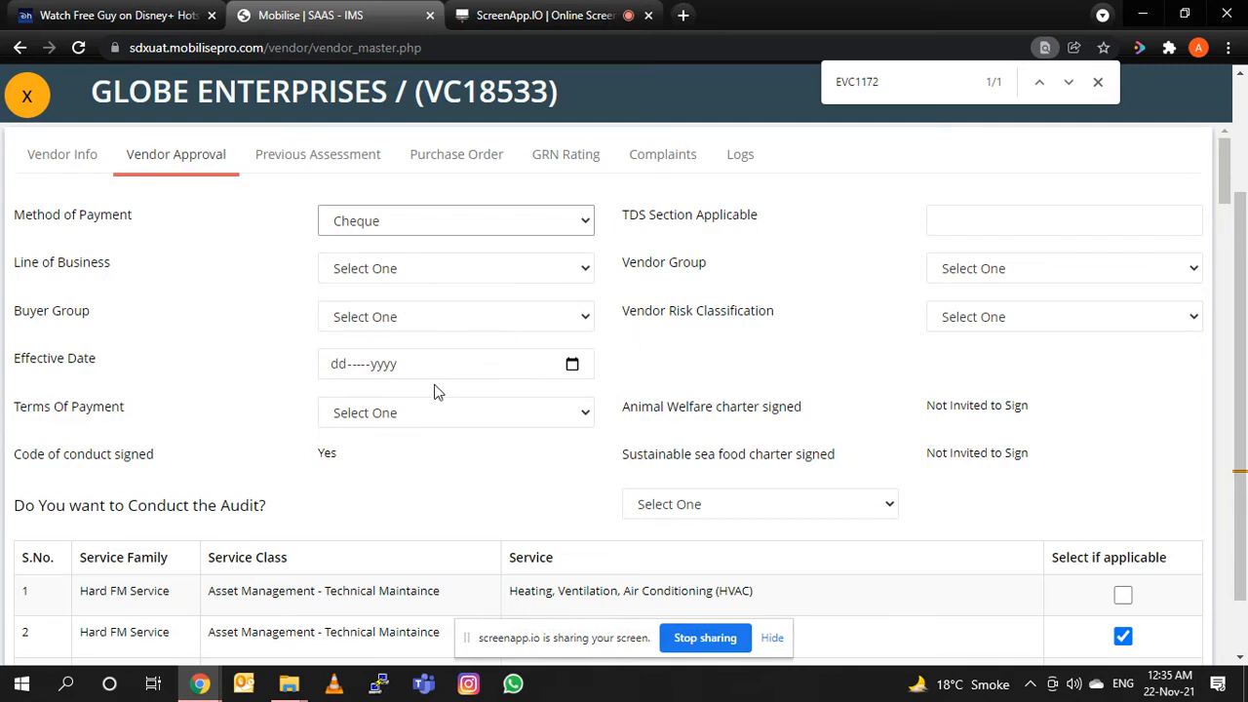
{"action": "left_click", "coordinate": [403, 273]}
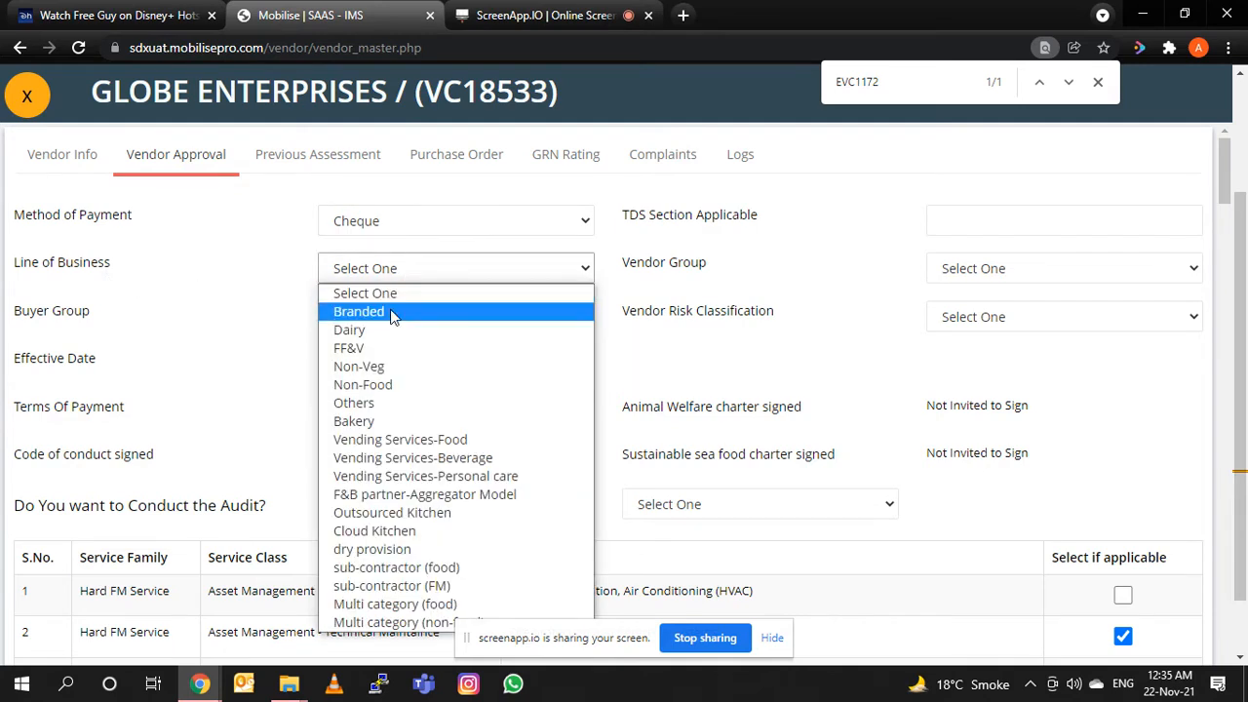
{"action": "left_click", "coordinate": [376, 379]}
{"action": "left_click", "coordinate": [422, 323]}
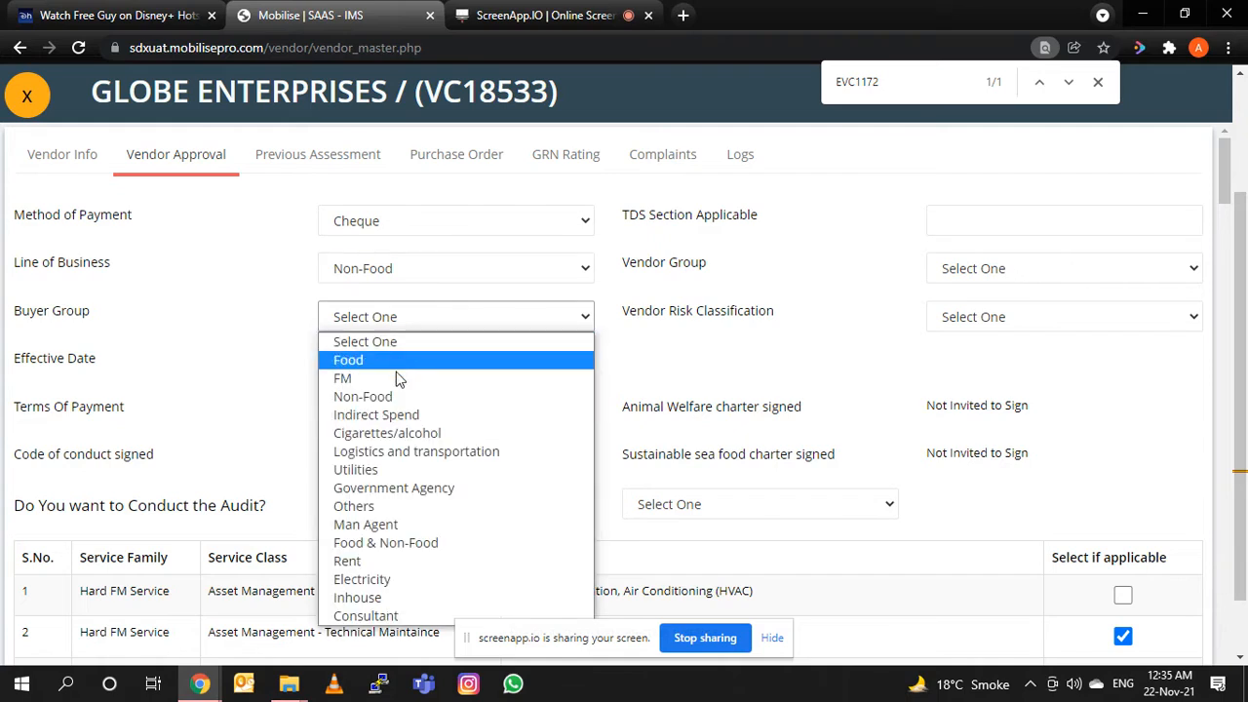
{"action": "left_click", "coordinate": [394, 379]}
Set the effective date to 24-Nov-2021 and the terms of payment to 40 DAYS END OF THE MONTH (CM40D).
{"action": "left_click", "coordinate": [572, 363]}
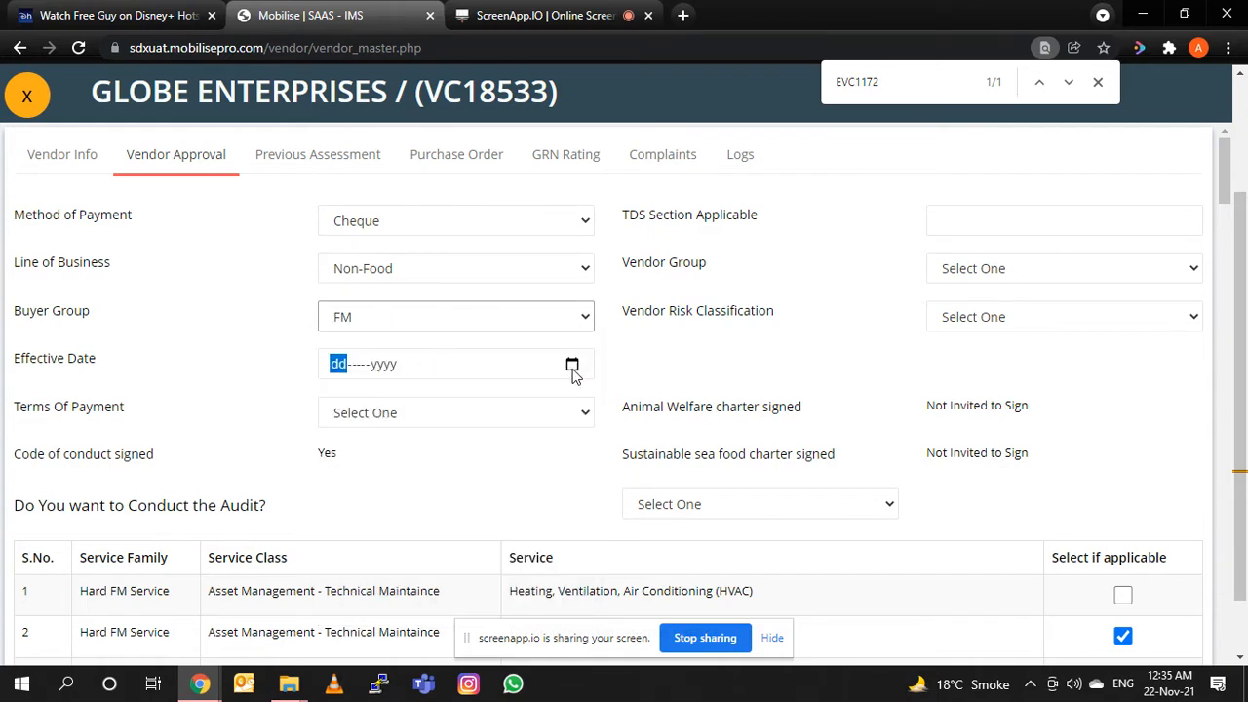
{"action": "left_click", "coordinate": [425, 543]}
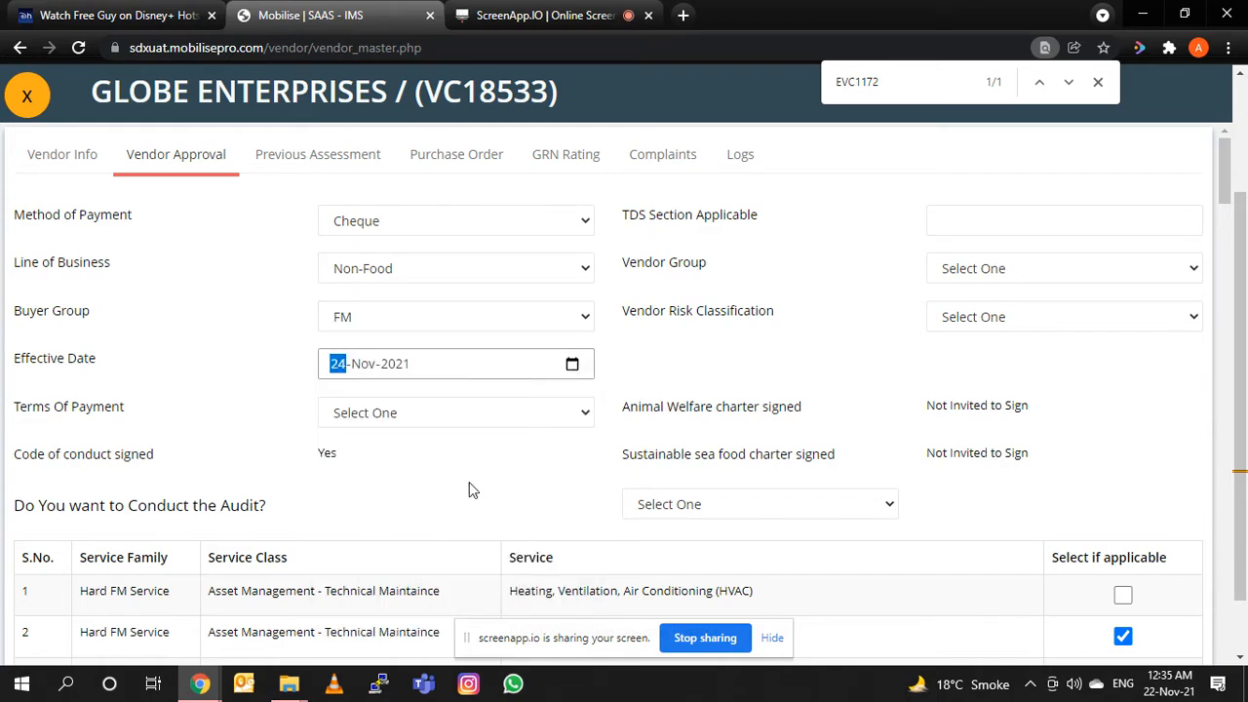
{"action": "left_click", "coordinate": [573, 370]}
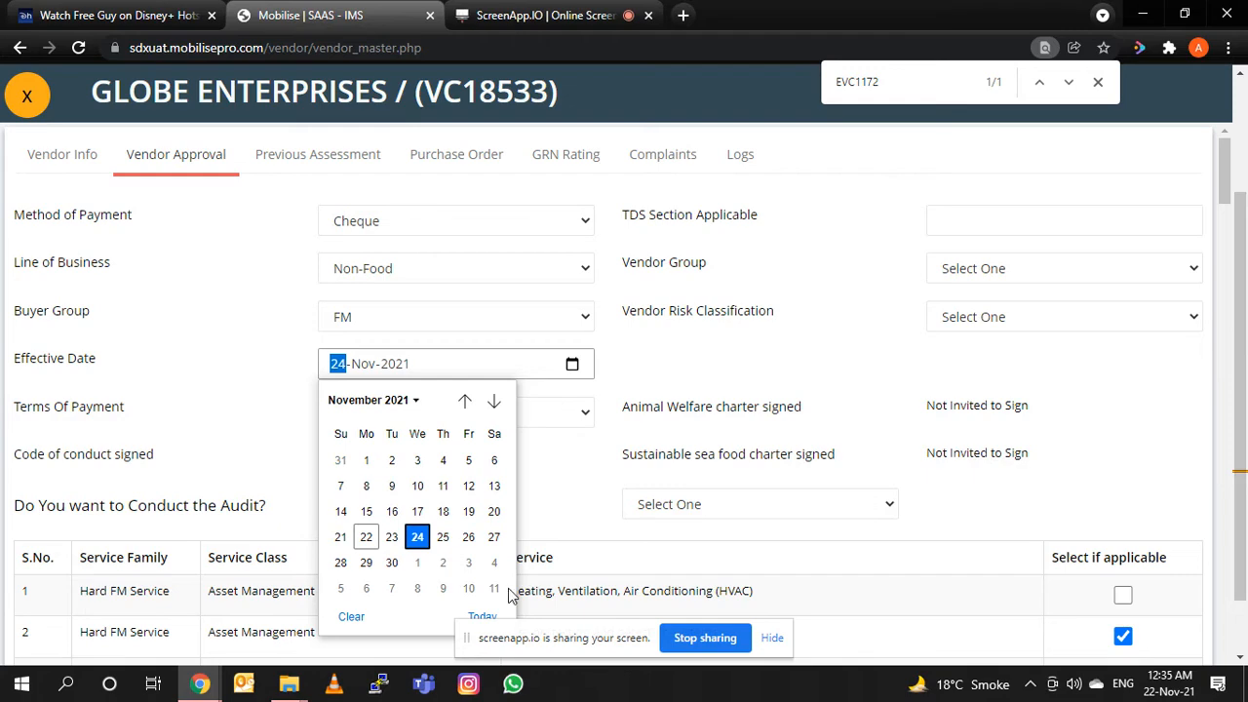
{"action": "left_click", "coordinate": [418, 537]}
{"action": "left_click", "coordinate": [411, 415]}
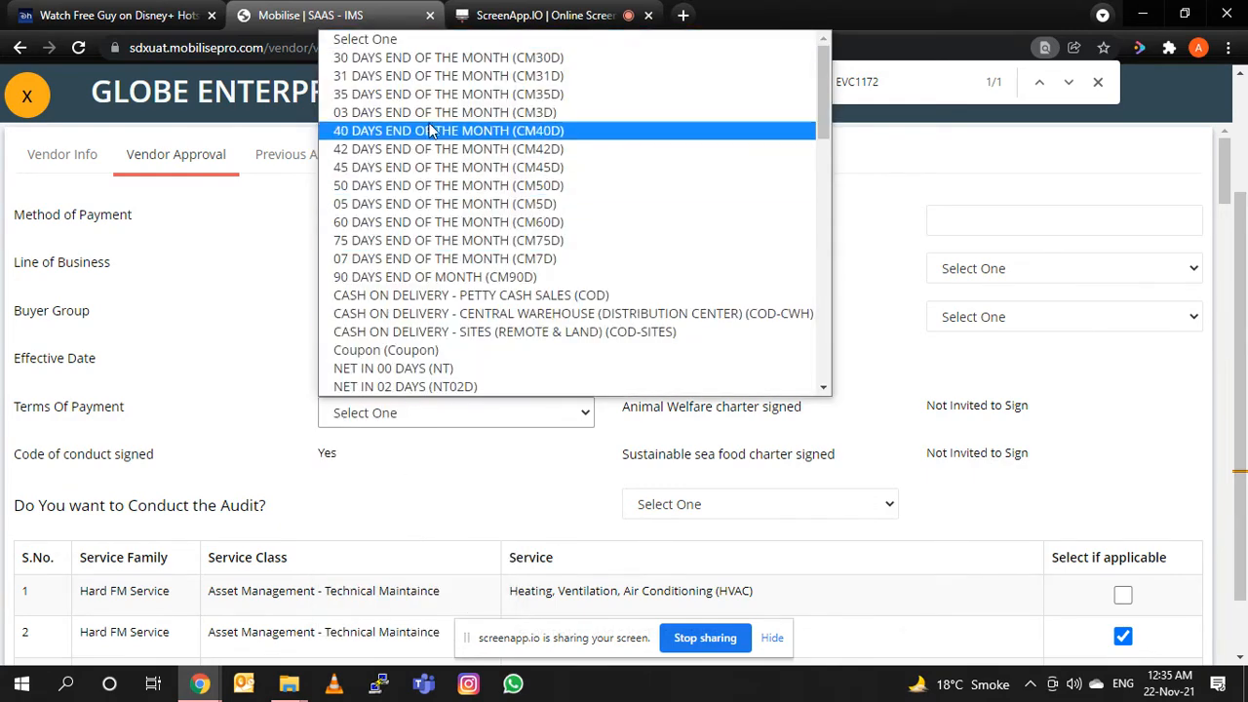
{"action": "left_click", "coordinate": [434, 131]}
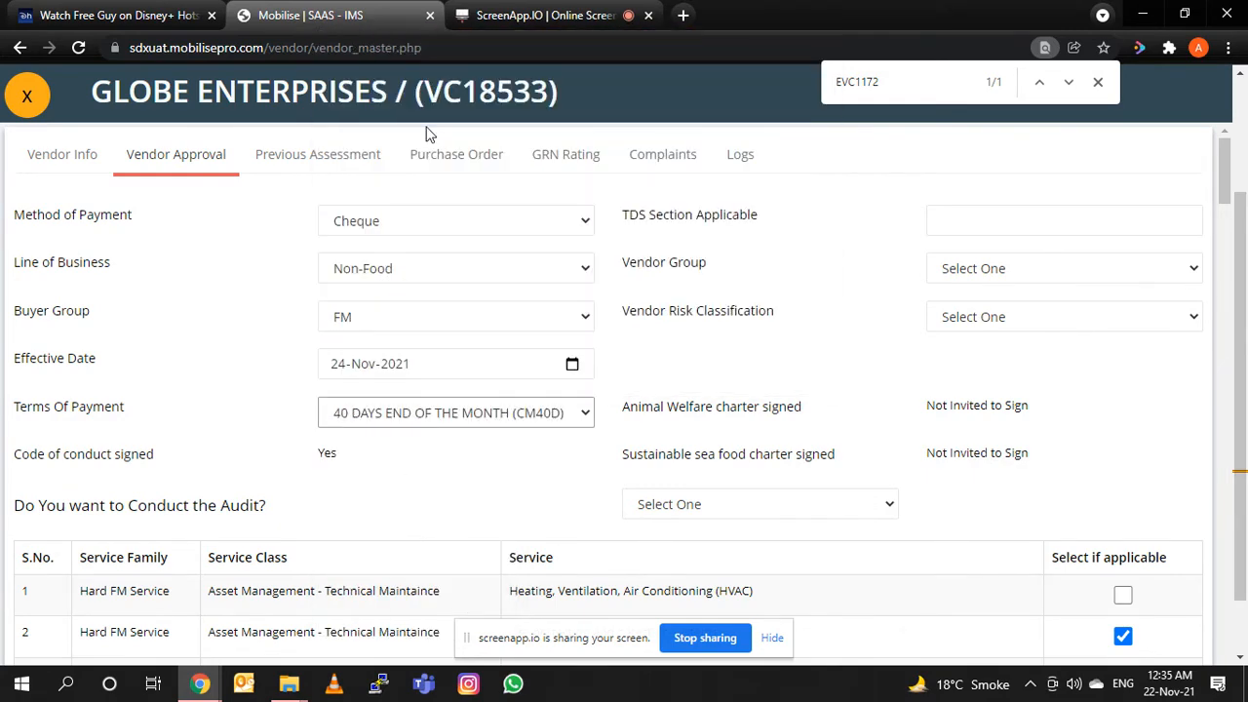
Enter "na" as the applicable TDS section, choose vendor group Vend_WT and set the vendor risk classification to High.
{"action": "left_click", "coordinate": [944, 215]}
{"action": "type", "text": "na"}
{"action": "key", "text": "Tab"}
{"action": "left_click", "coordinate": [975, 265]}
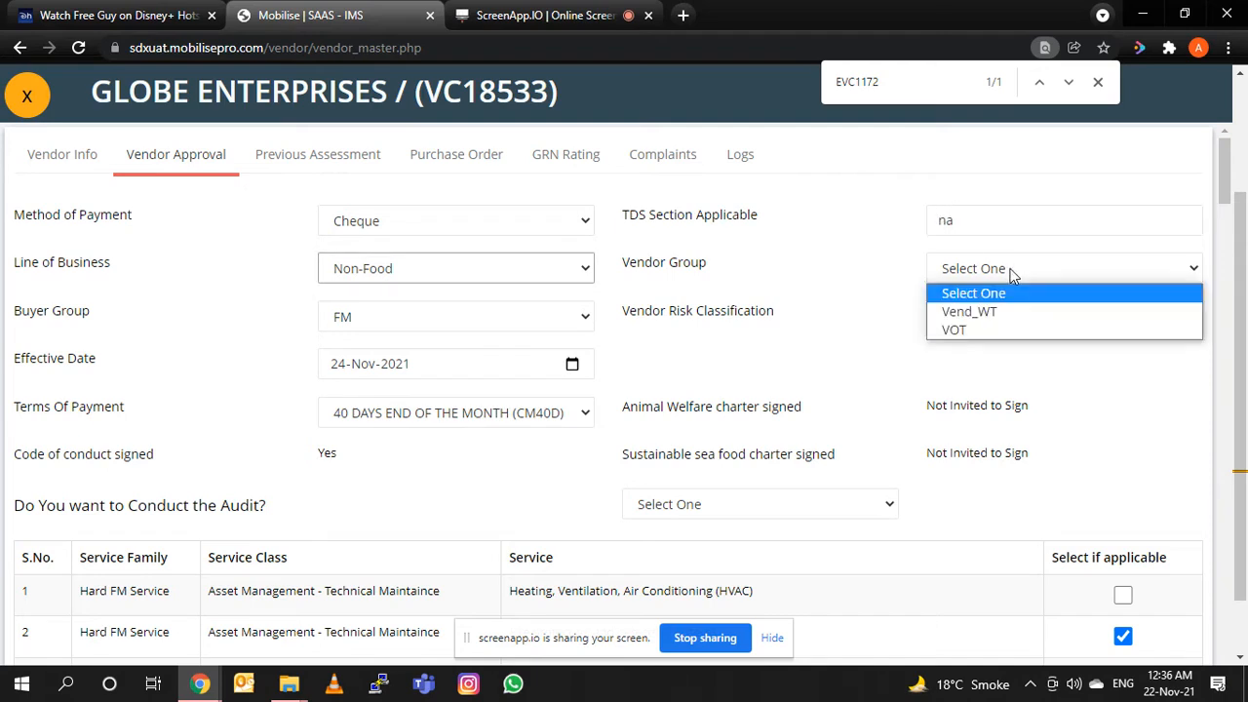
{"action": "left_click", "coordinate": [1011, 273]}
{"action": "left_click", "coordinate": [1014, 268]}
{"action": "left_click", "coordinate": [1000, 314]}
{"action": "left_click", "coordinate": [1000, 324]}
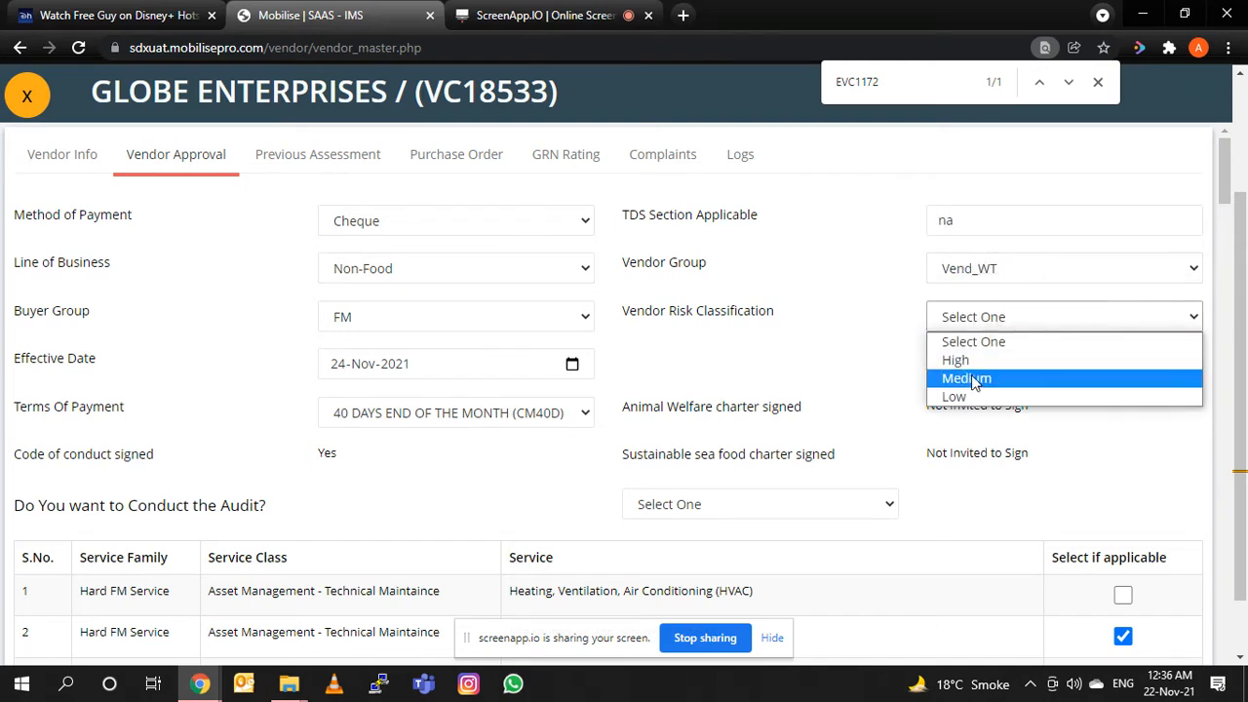
{"action": "left_click", "coordinate": [970, 358]}
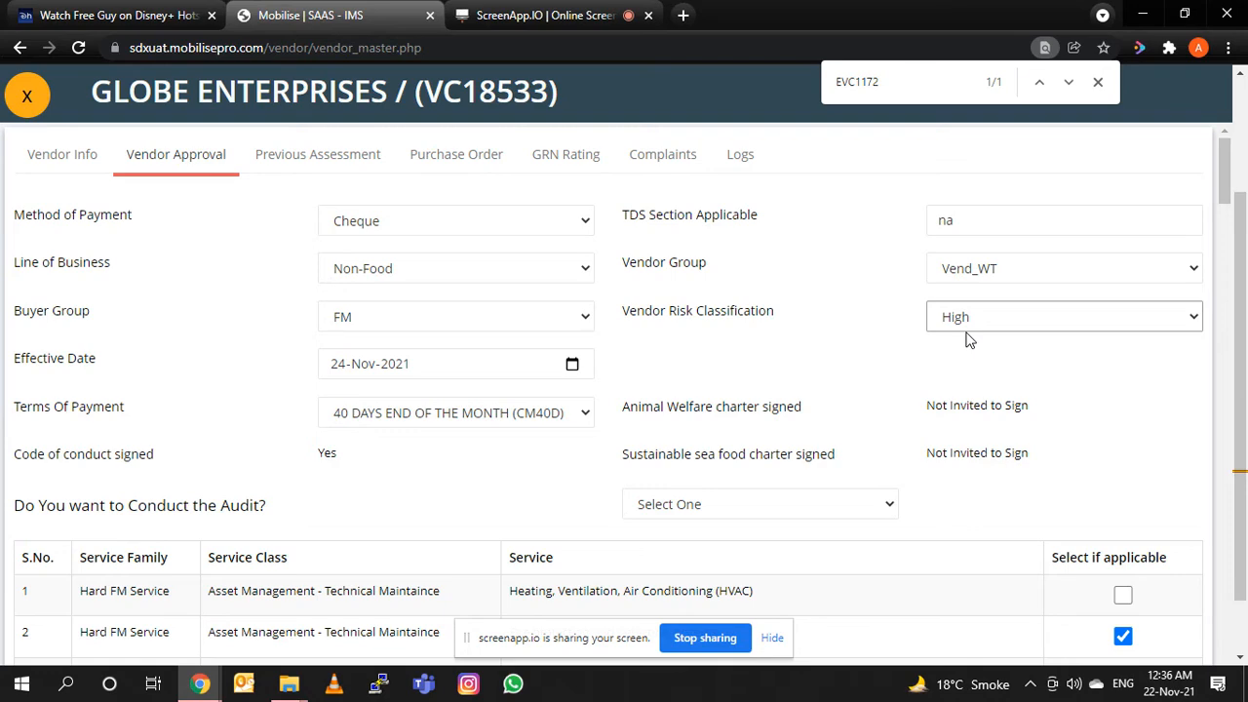
Answer Yes to the question about conducting the audit.
{"action": "scroll", "coordinate": [968, 338], "scroll_direction": "down", "scroll_amount": 2}
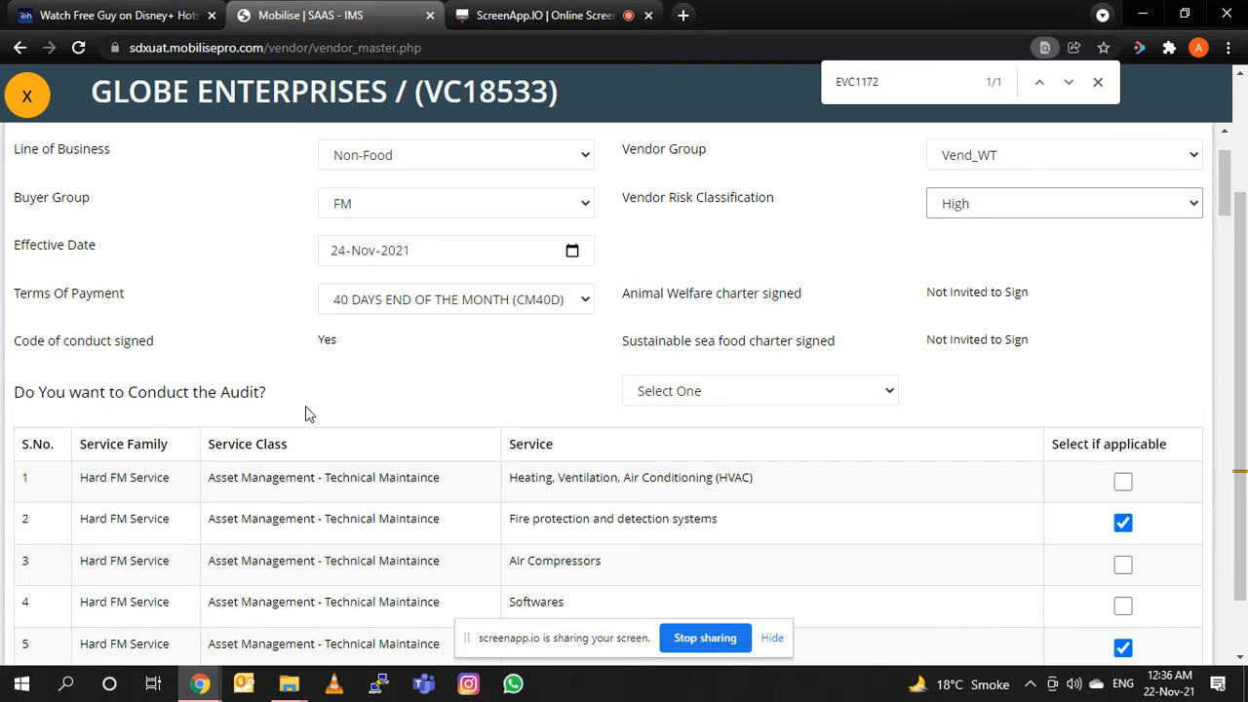
{"action": "left_click", "coordinate": [730, 390]}
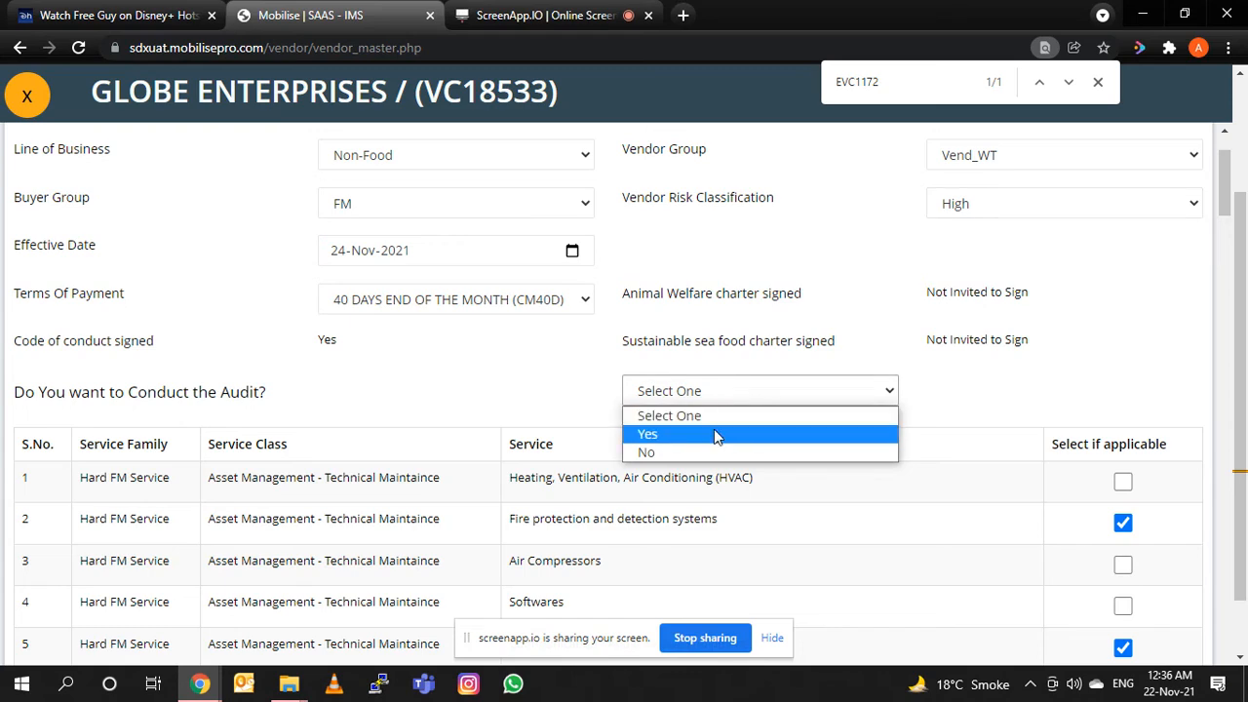
{"action": "left_click", "coordinate": [715, 436]}
Assign an individual auditor from the available list to the Vendor Evaluation - One Time Vendor-HSE category.
{"action": "scroll", "coordinate": [578, 472], "scroll_direction": "down", "scroll_amount": 1}
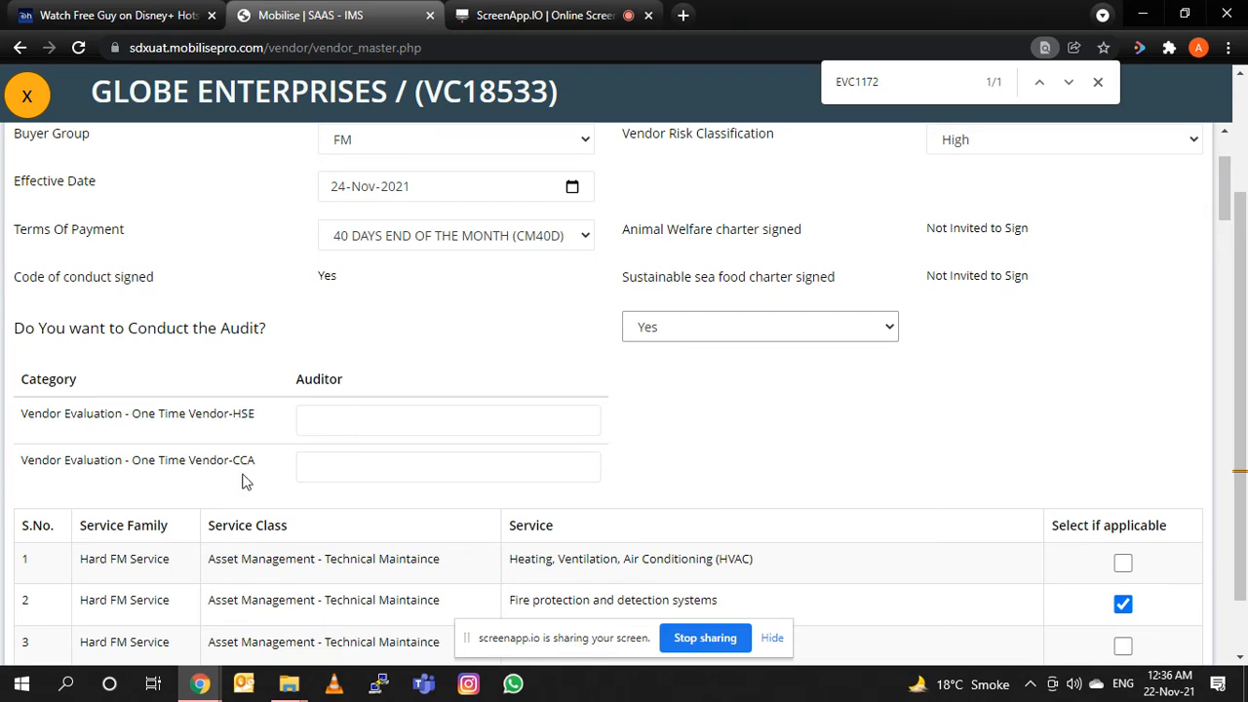
{"action": "left_click", "coordinate": [327, 415]}
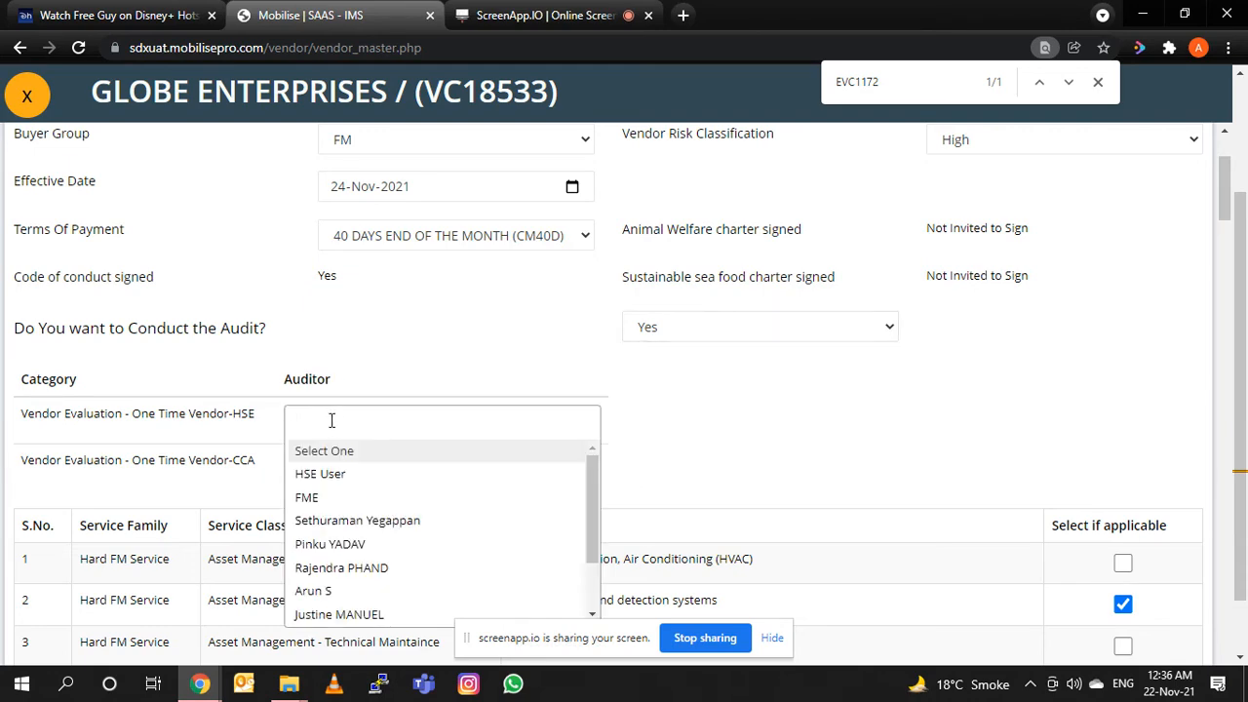
{"action": "scroll", "coordinate": [339, 429], "scroll_direction": "down", "scroll_amount": 1}
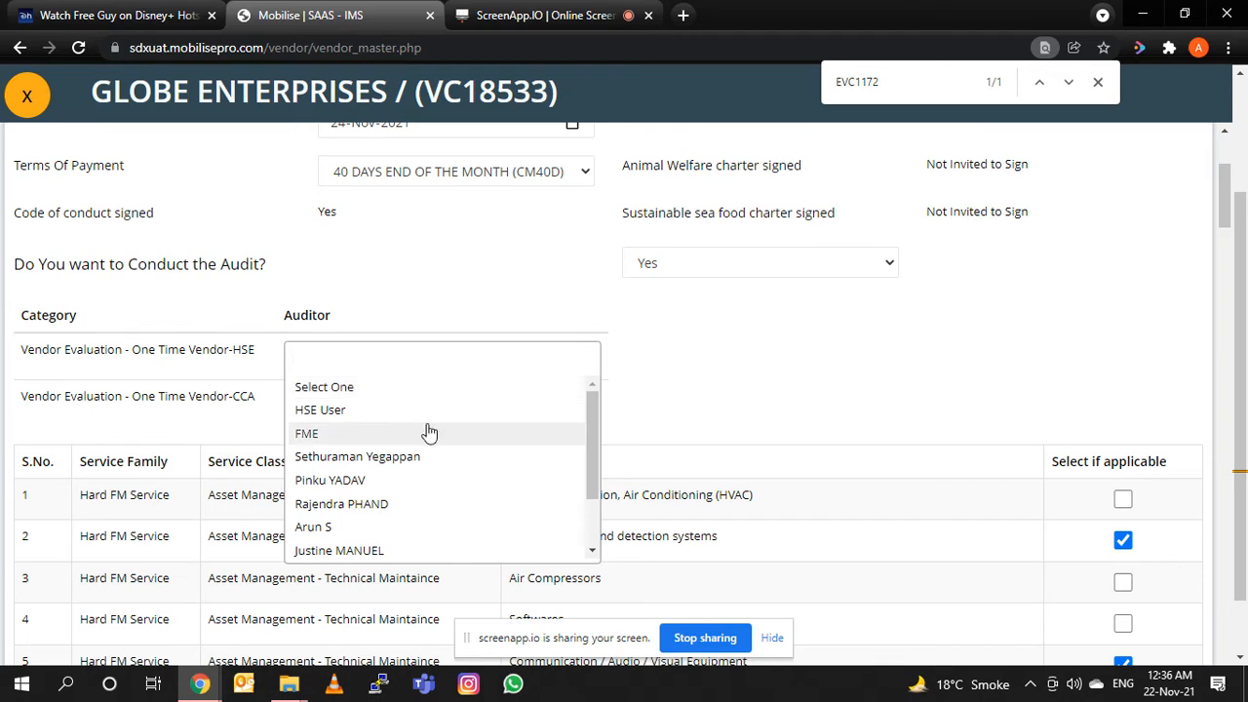
{"action": "scroll", "coordinate": [489, 417], "scroll_direction": "down", "scroll_amount": 2}
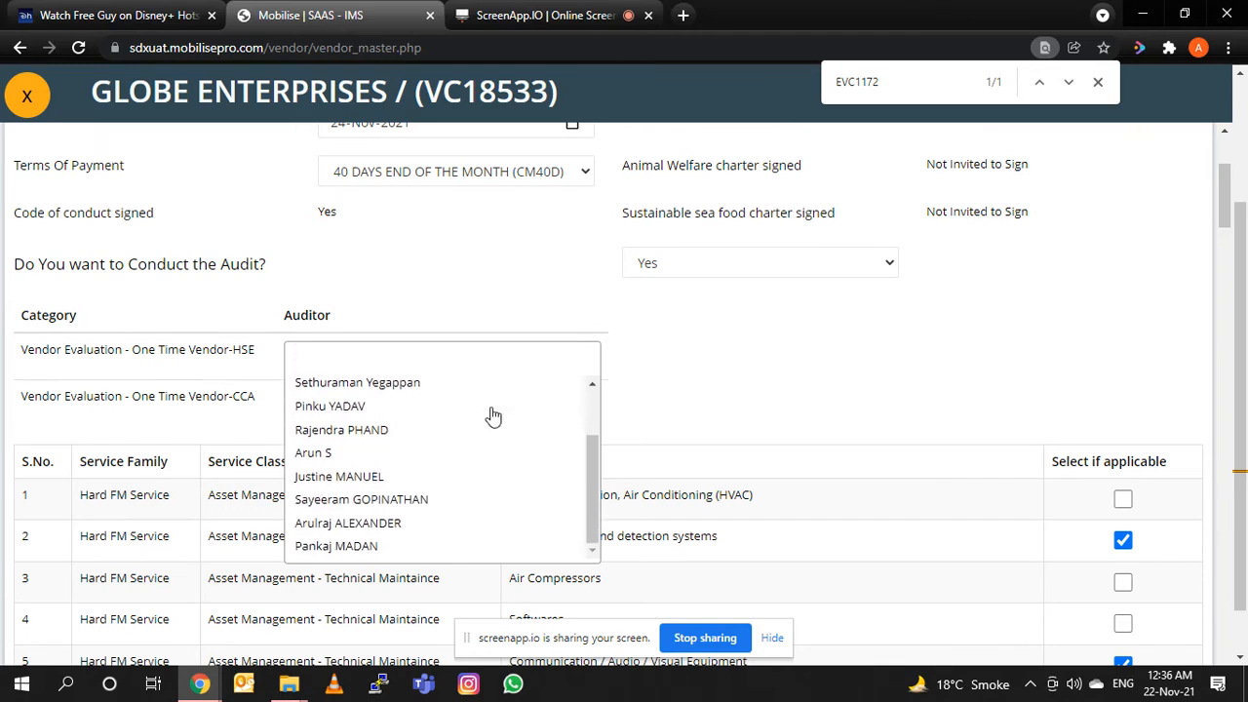
{"action": "scroll", "coordinate": [493, 417], "scroll_direction": "up", "scroll_amount": 2}
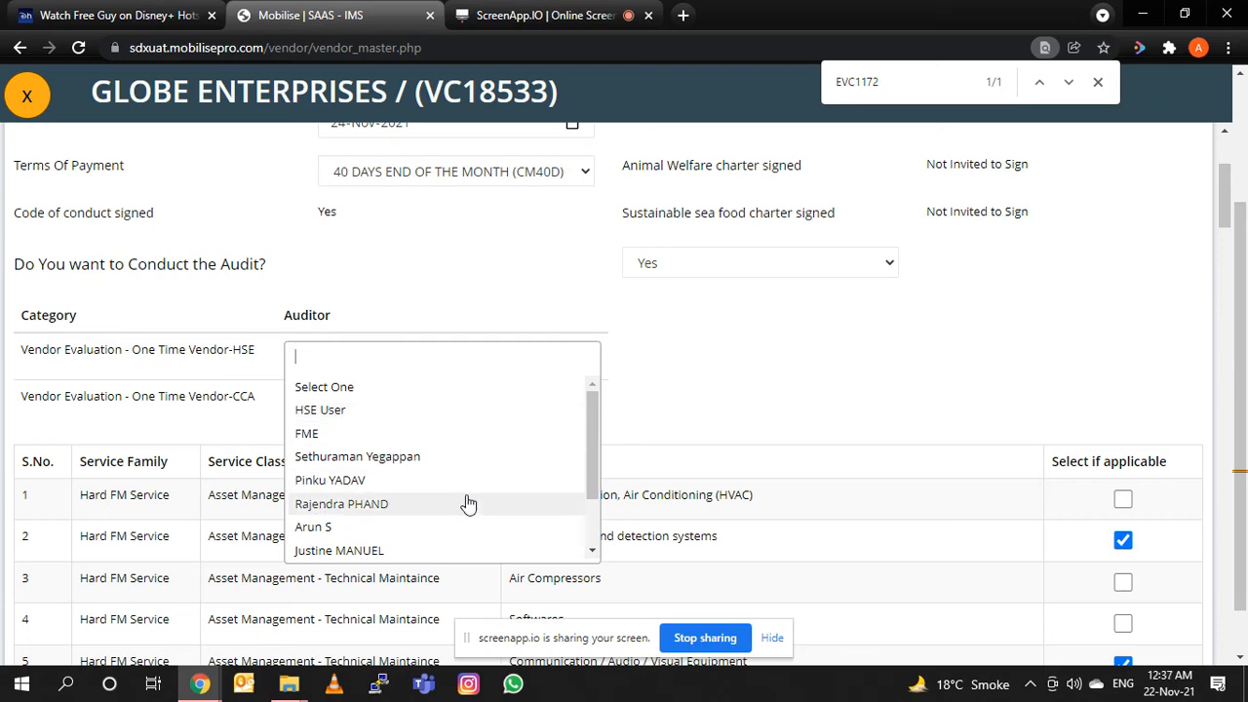
{"action": "left_click", "coordinate": [465, 503]}
Assign a different individual auditor to the Vendor Evaluation - One Time Vendor-CCA category.
{"action": "left_click", "coordinate": [507, 402]}
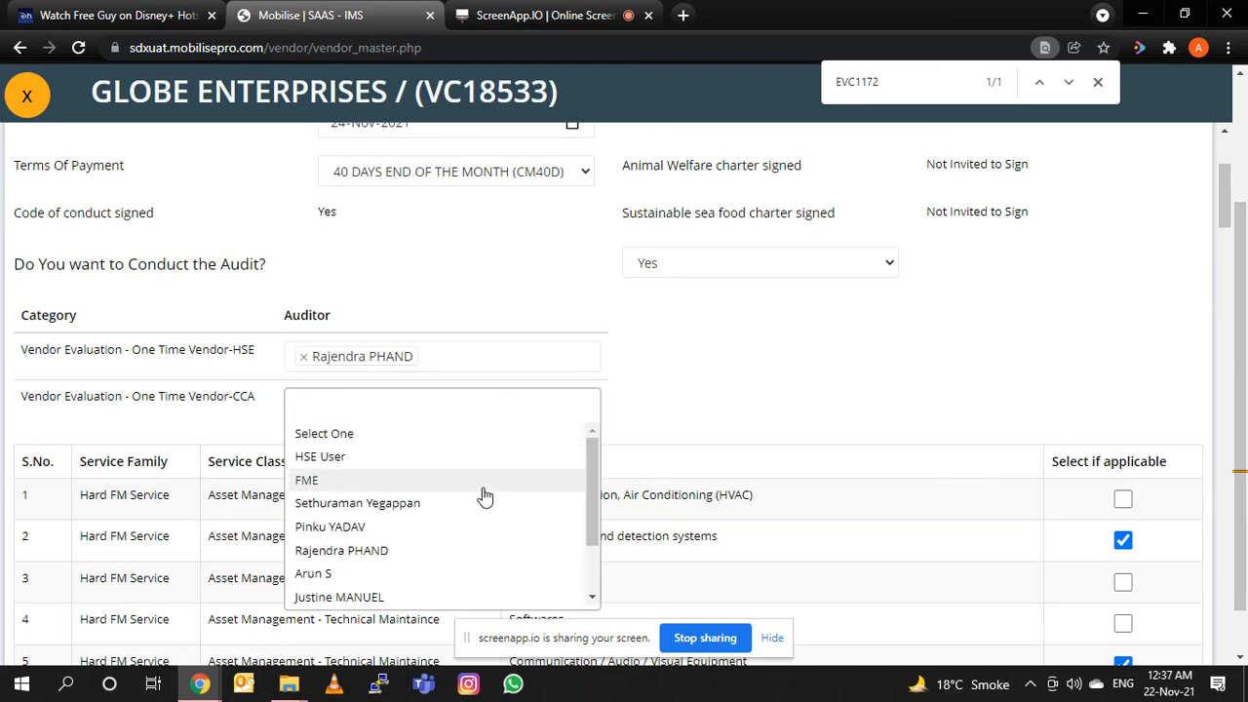
{"action": "scroll", "coordinate": [484, 497], "scroll_direction": "down", "scroll_amount": 2}
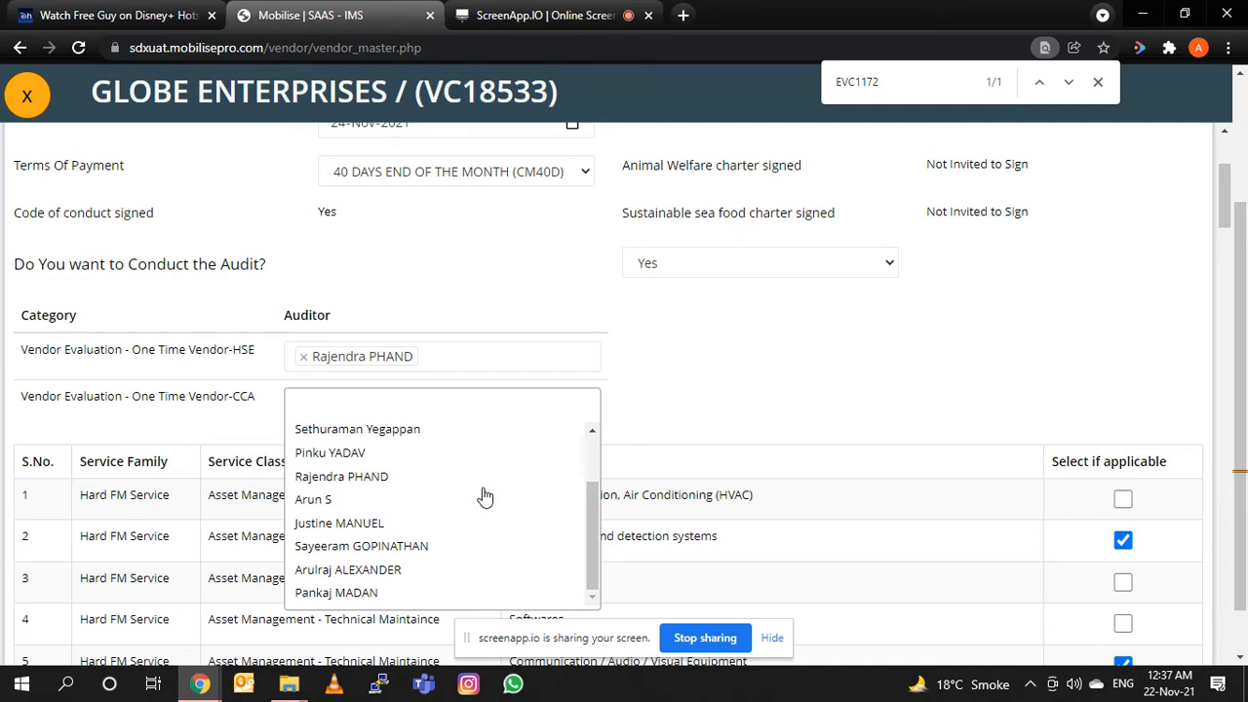
{"action": "left_click", "coordinate": [419, 499]}
Enter "vendor for EY site" as the approval remarks below the services table.
{"action": "scroll", "coordinate": [757, 414], "scroll_direction": "down", "scroll_amount": 10}
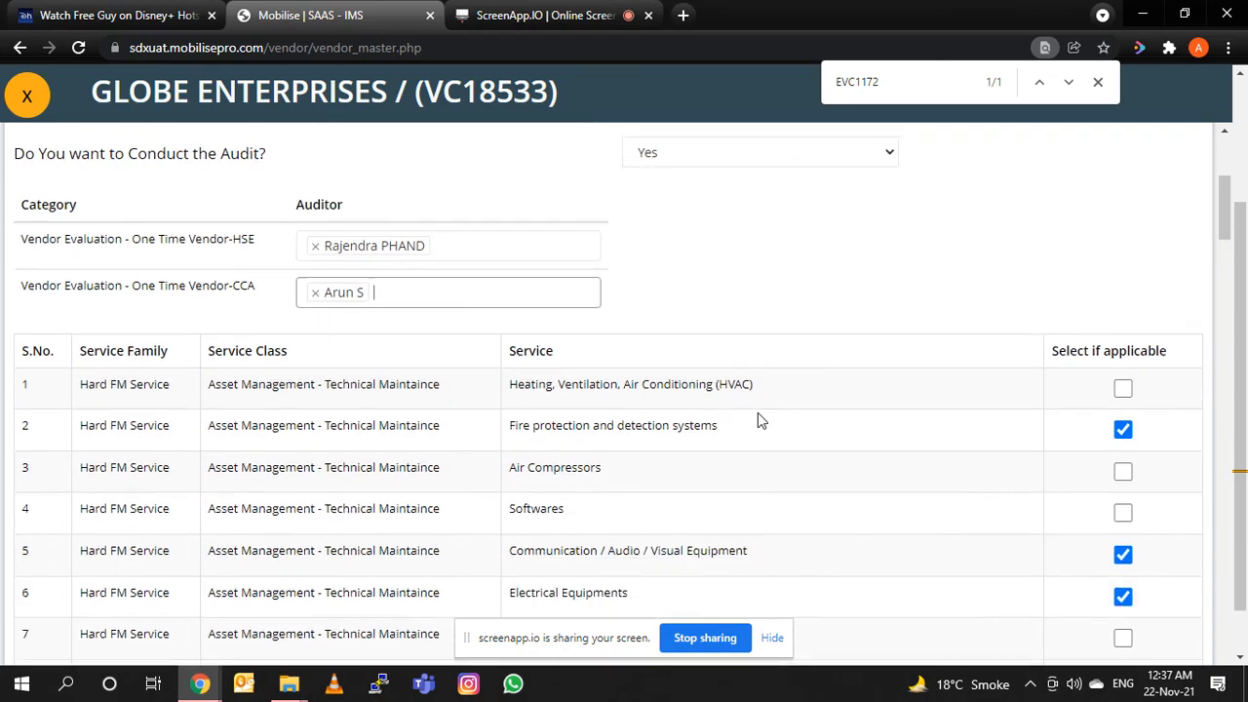
{"action": "scroll", "coordinate": [757, 413], "scroll_direction": "down", "scroll_amount": 20}
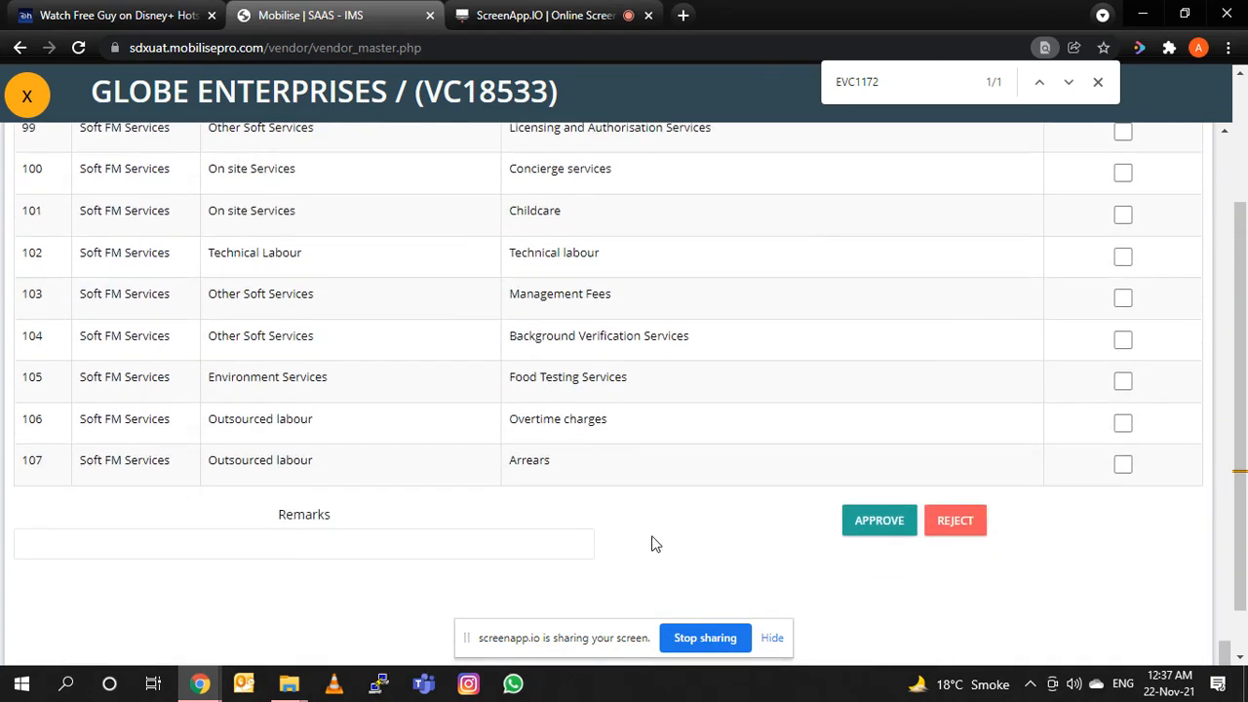
{"action": "left_click", "coordinate": [494, 544]}
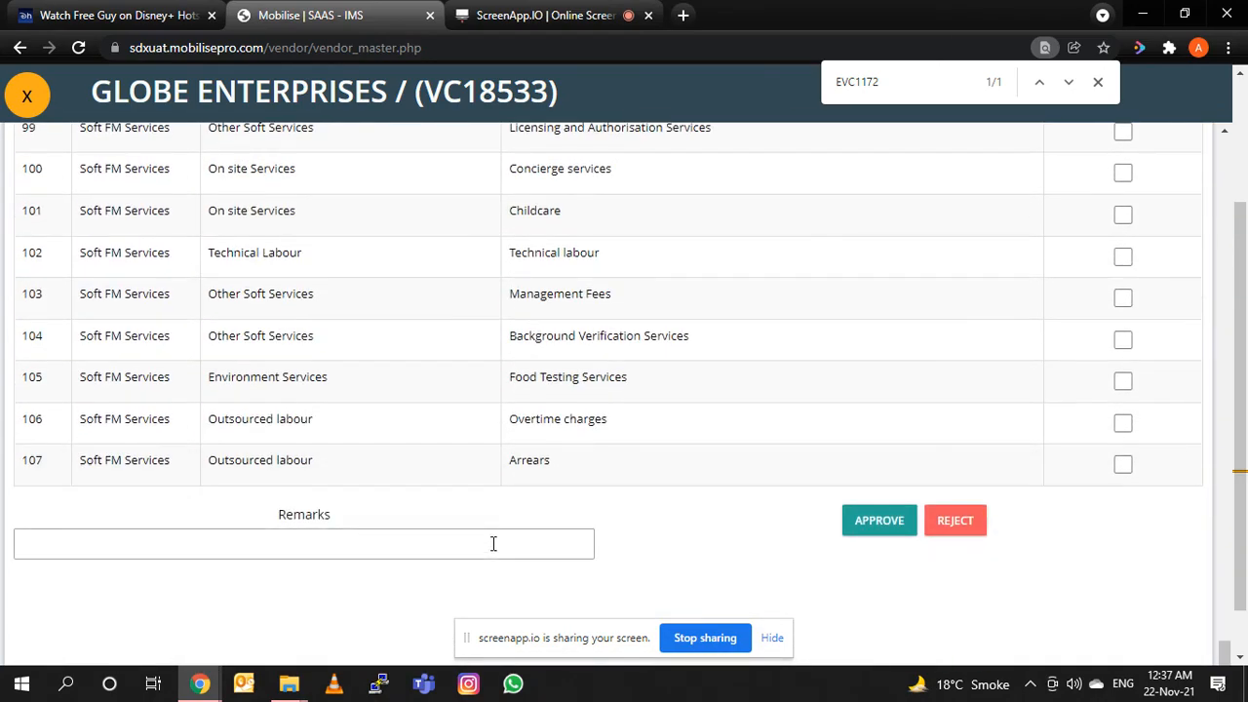
{"action": "type", "text": "vendor for "}
{"action": "type", "text": "ey siet"}
{"action": "key", "text": "BackSpace"}
{"action": "key", "text": "BackSpace"}
{"action": "key", "text": "BackSpace"}
{"action": "key", "text": "BackSpace"}
{"action": "key", "text": "BackSpace"}
{"action": "key", "text": "BackSpace"}
{"action": "key", "text": "BackSpace"}
{"action": "type", "text": "EY site"}
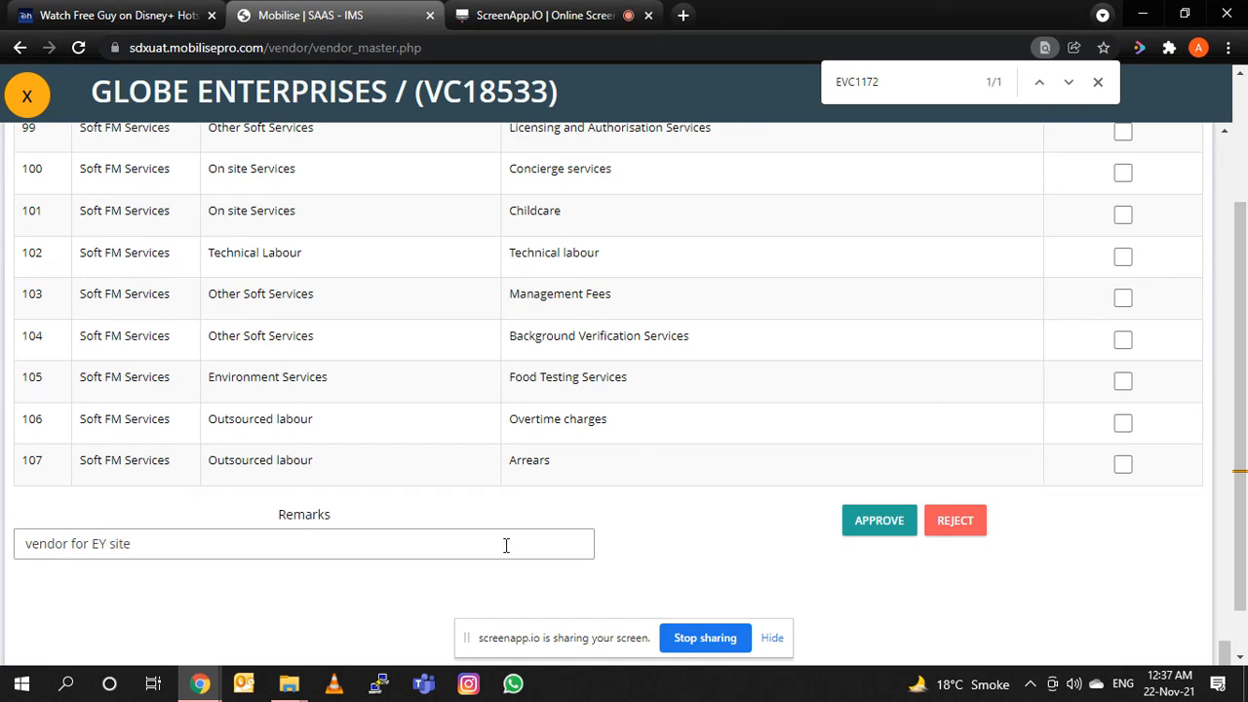